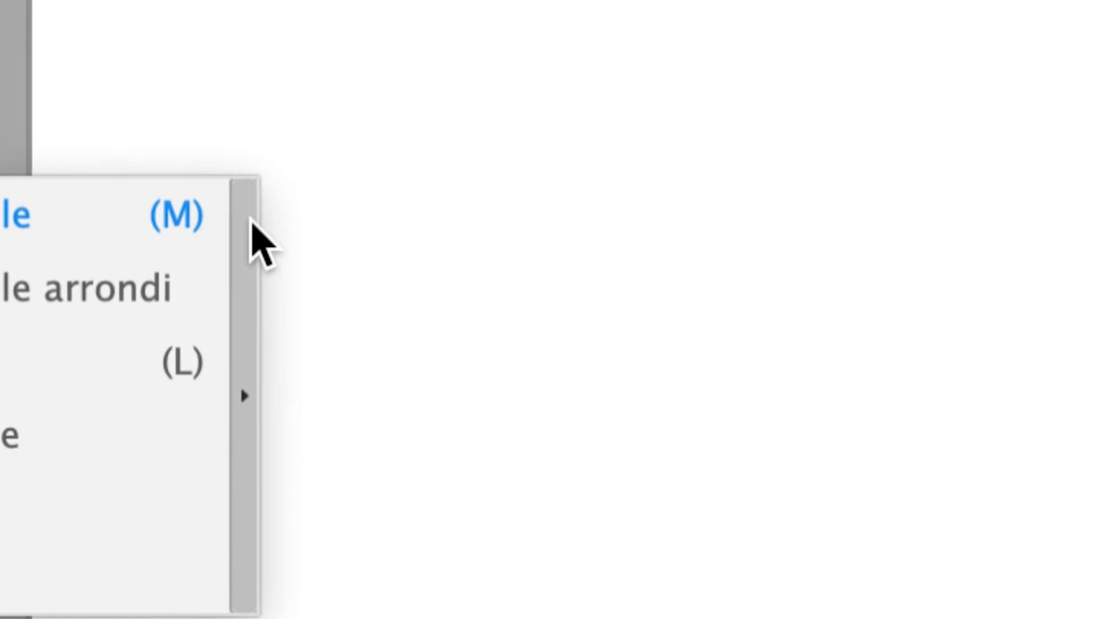
Step: Detach the shape tools as a floating palette and draw a five-pointed star at the artboard's left edge
left_click(251, 220)
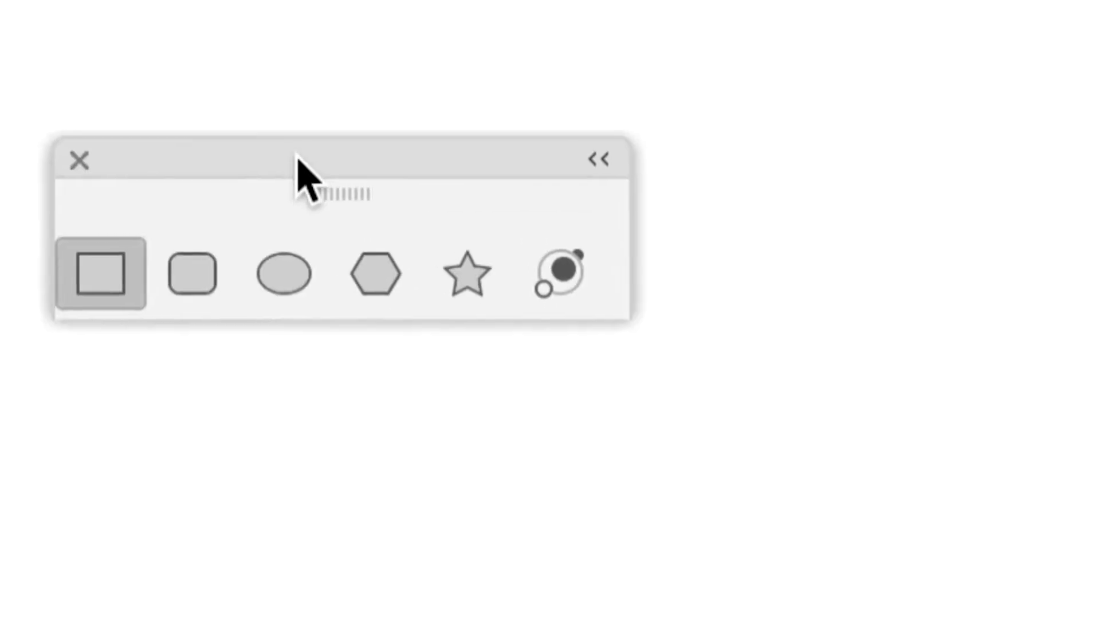
left_click(487, 282)
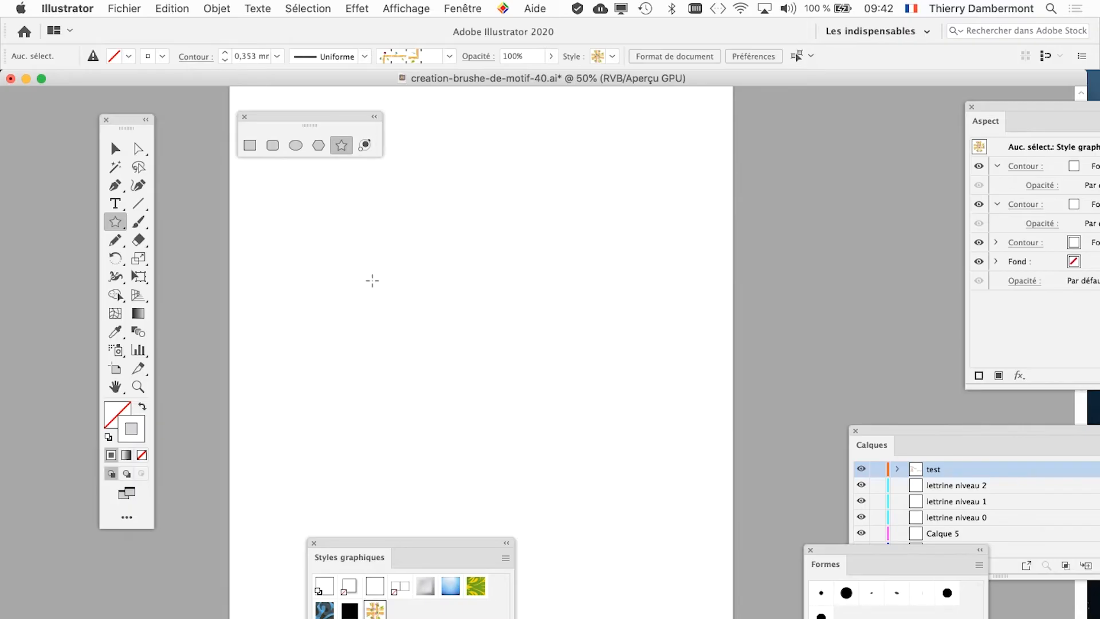
mouse_move(270, 307)
left_mouse_down()
mouse_move(324, 334)
mouse_move(310, 322)
left_mouse_up()
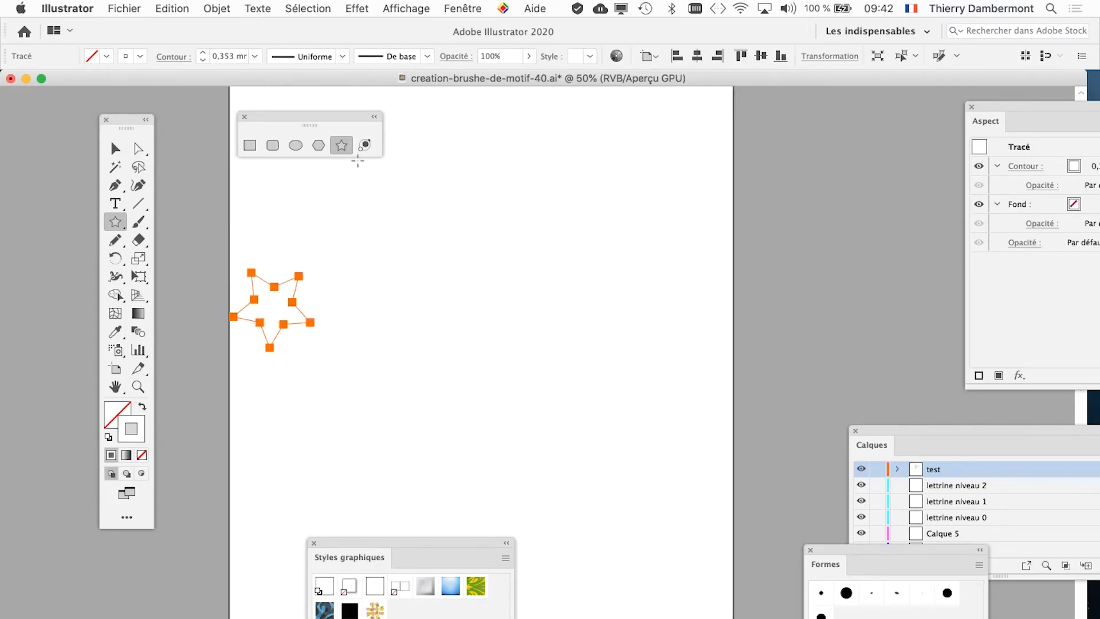
Step: Move the floating shape tools away from the artwork and bring the Styles graphiques palette fully into view
scroll(472, 297, "down", 1)
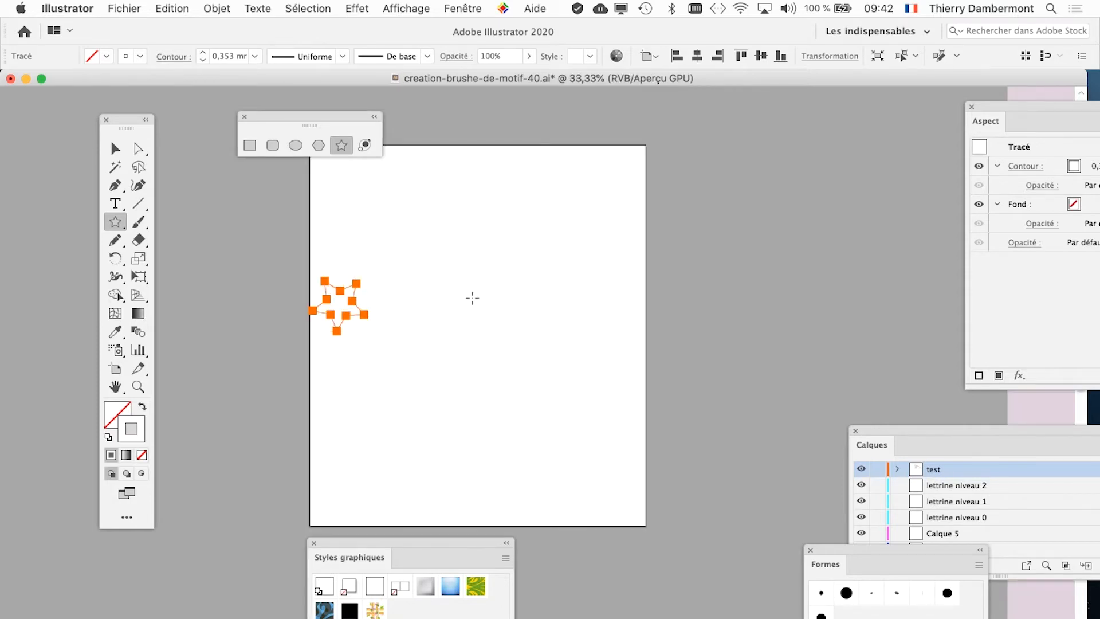
left_click_drag(324, 120, 270, 112)
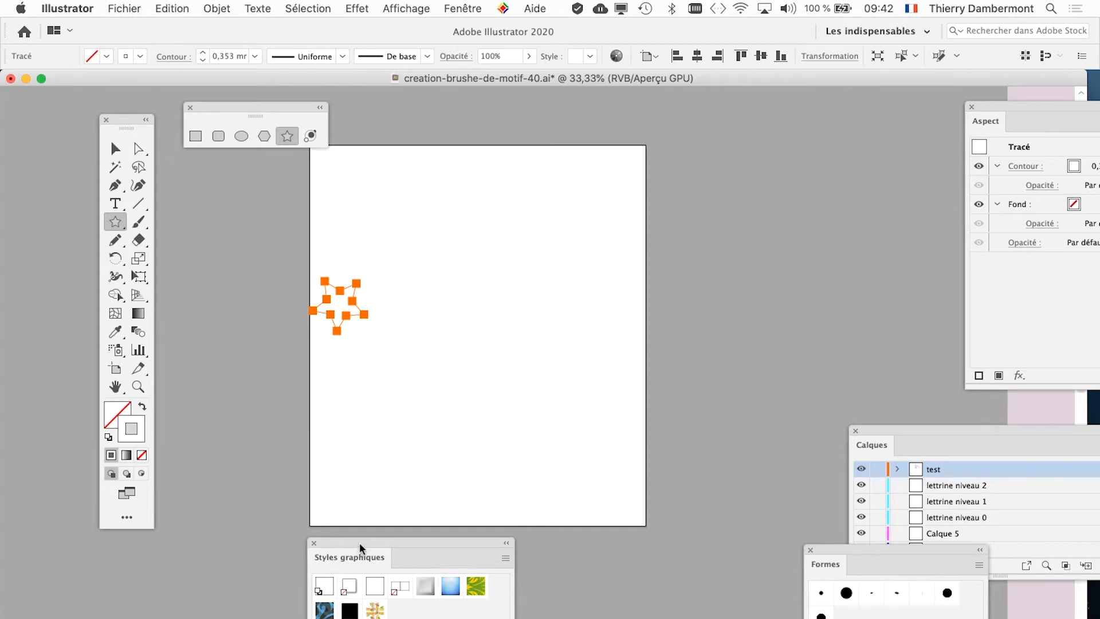
left_click_drag(359, 542, 391, 480)
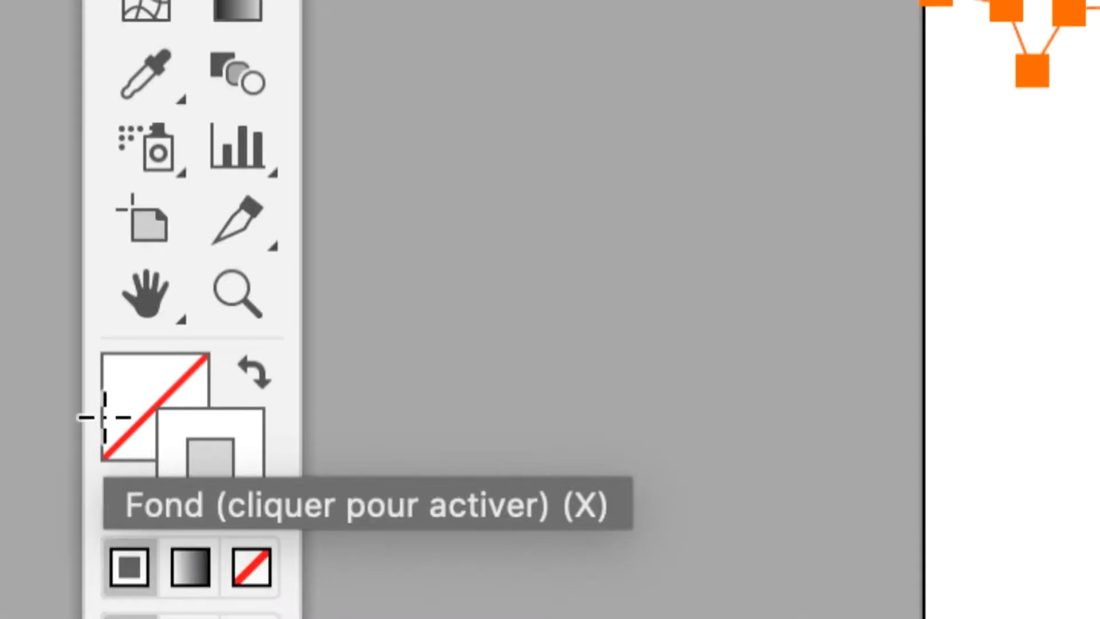
Step: Display the Nuancier swatches beside the star and set the star's fill to the black swatch
left_click(106, 420)
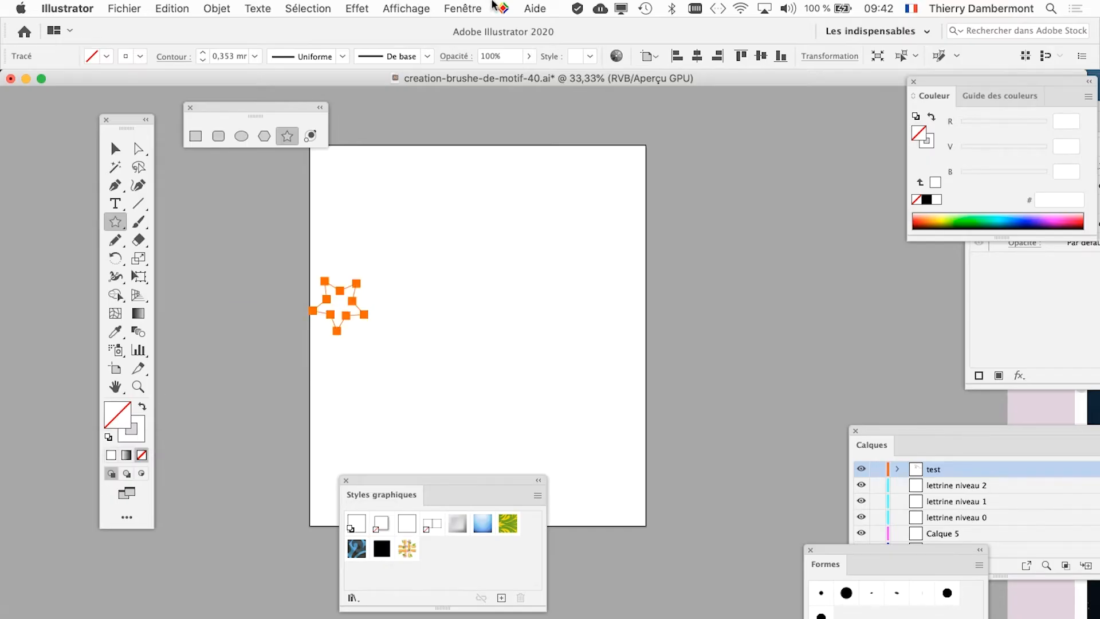
left_click(483, 8)
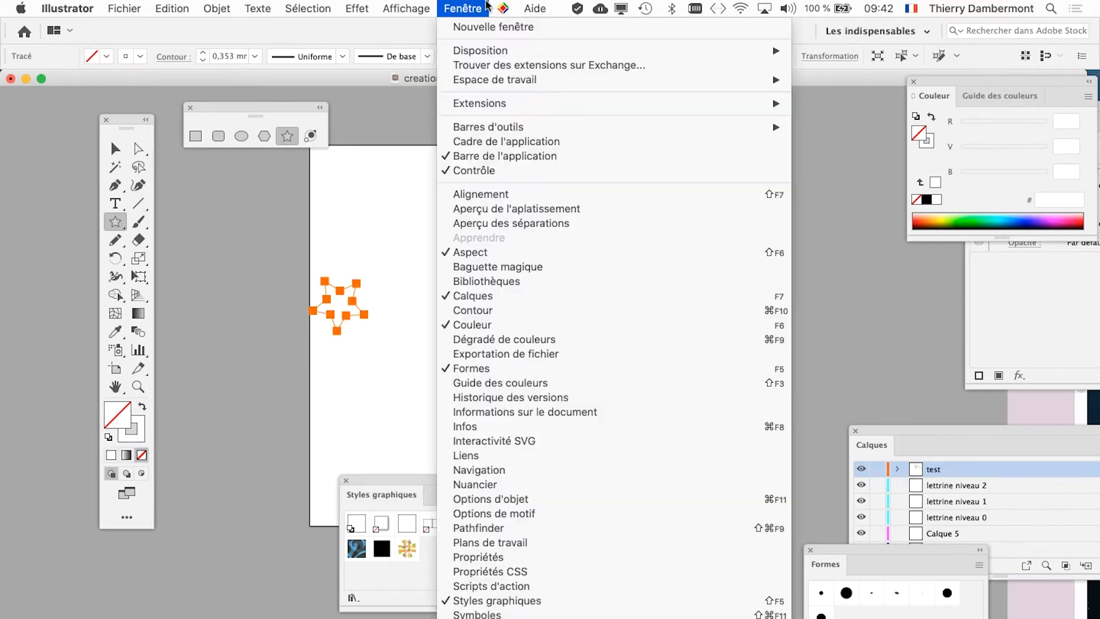
left_click(525, 486)
left_click_drag(865, 351, 434, 211)
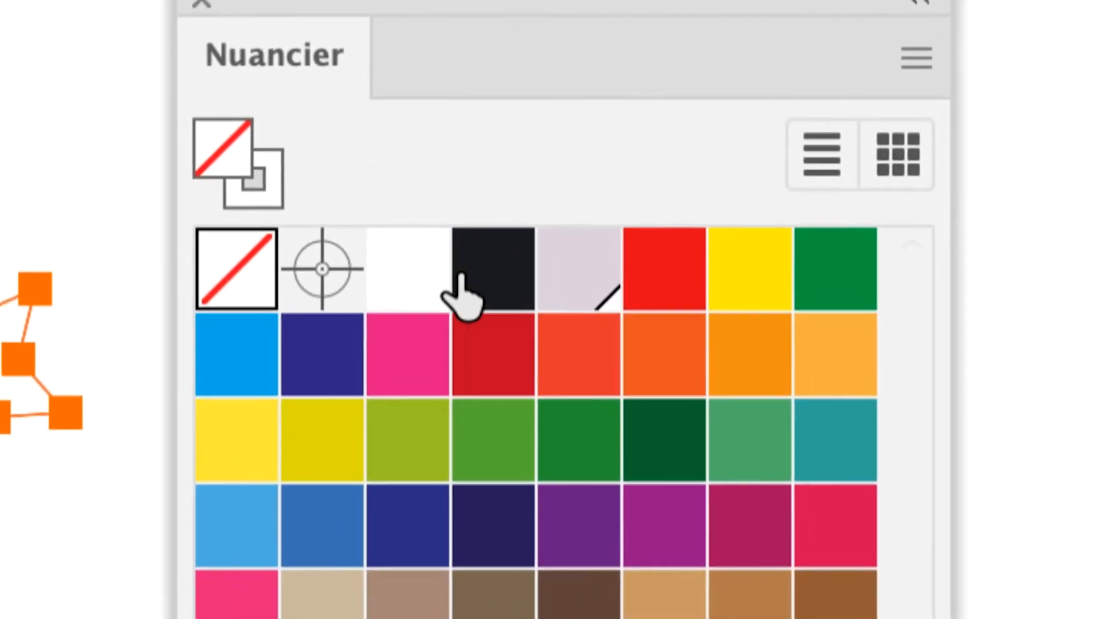
left_click(461, 277)
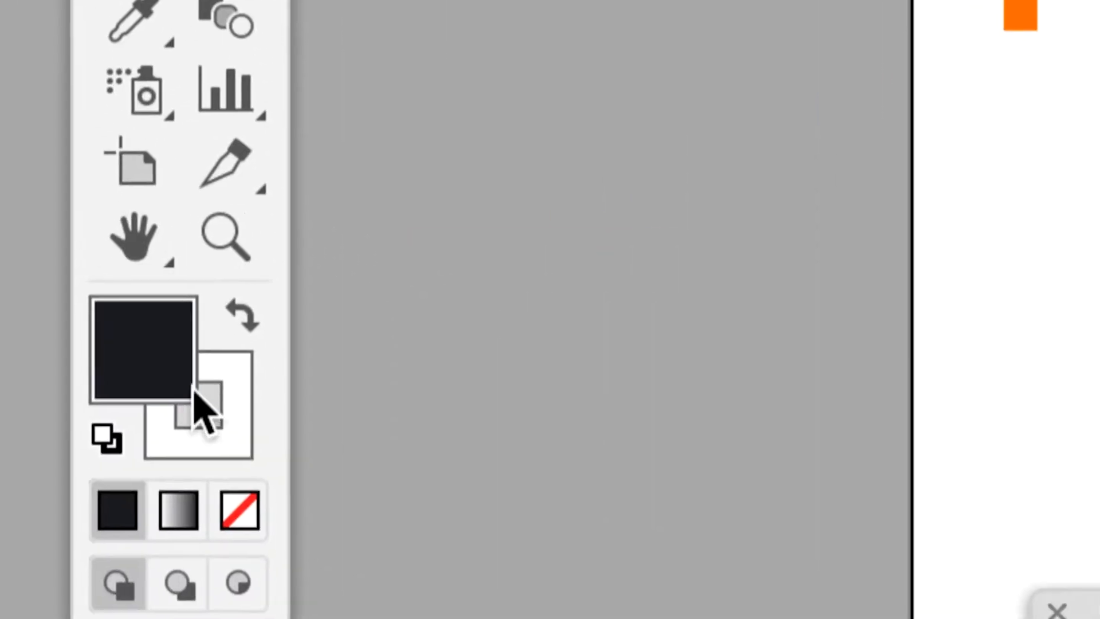
Step: Set the star's stroke colour to Blanc and move the Nuancier palette away from the star
left_click(209, 418)
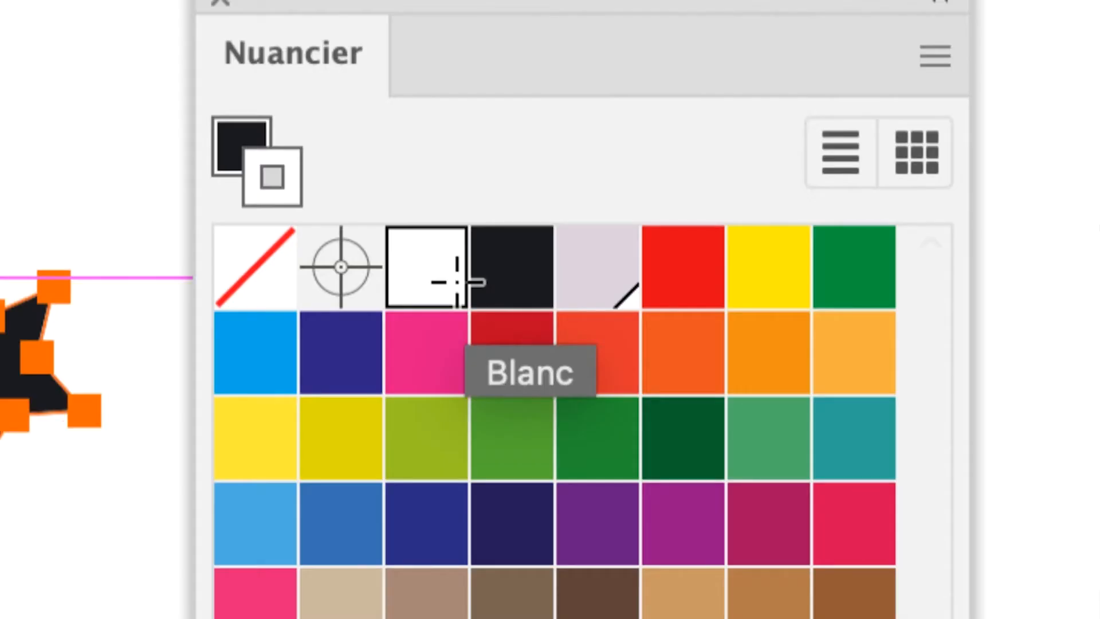
left_click(457, 282)
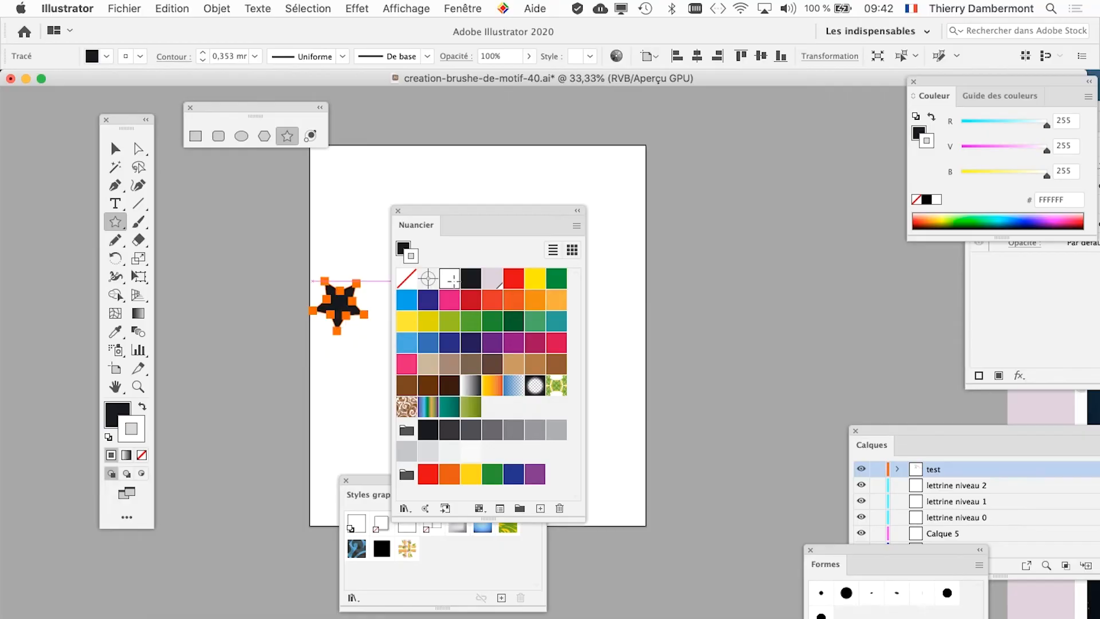
left_click_drag(438, 213, 643, 491)
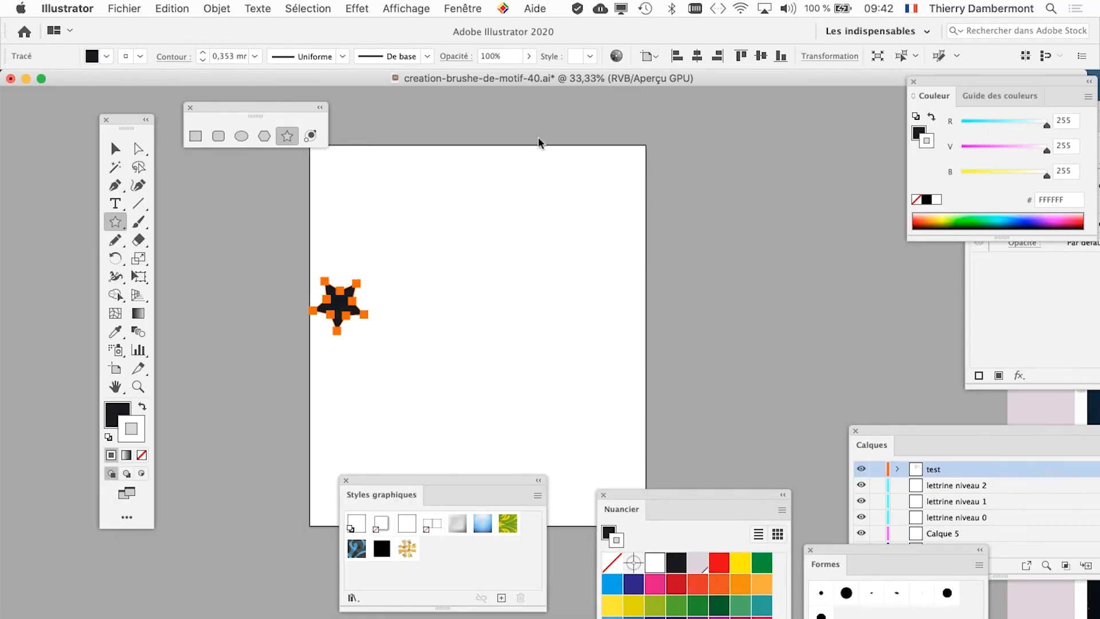
Step: Display the Contour settings near the star and set its stroke weight to 4 mm
left_click(460, 6)
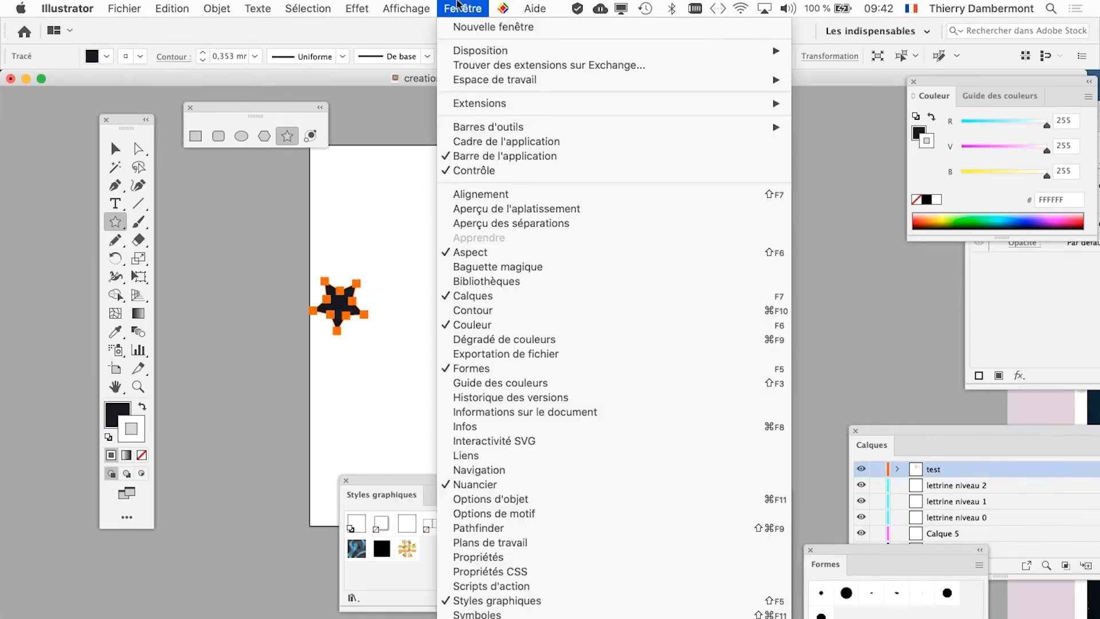
left_click(499, 310)
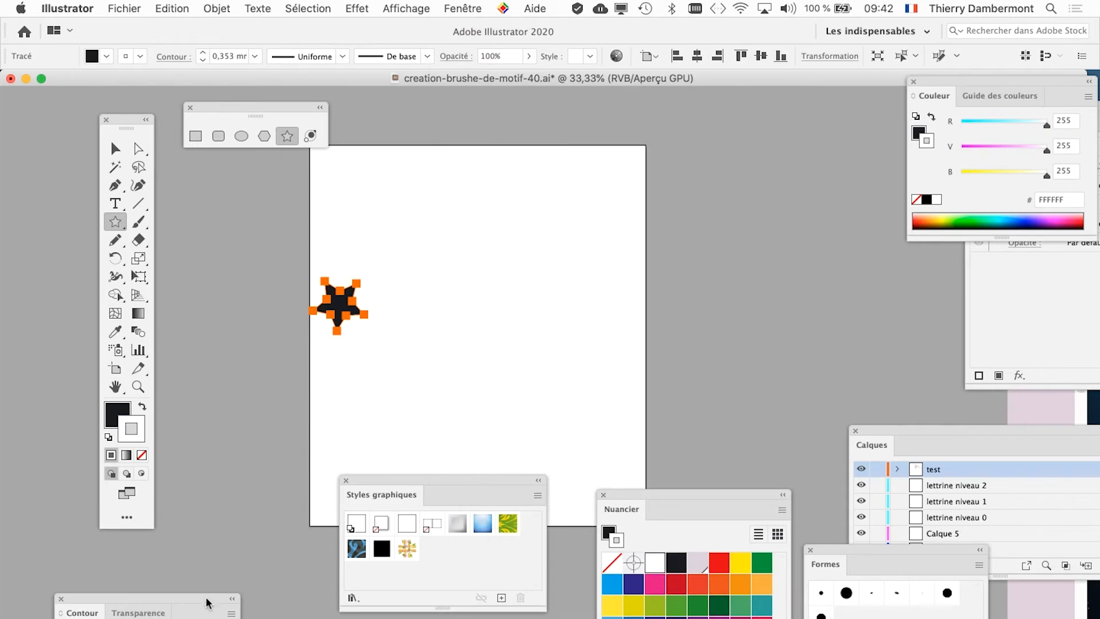
left_click_drag(206, 602, 571, 205)
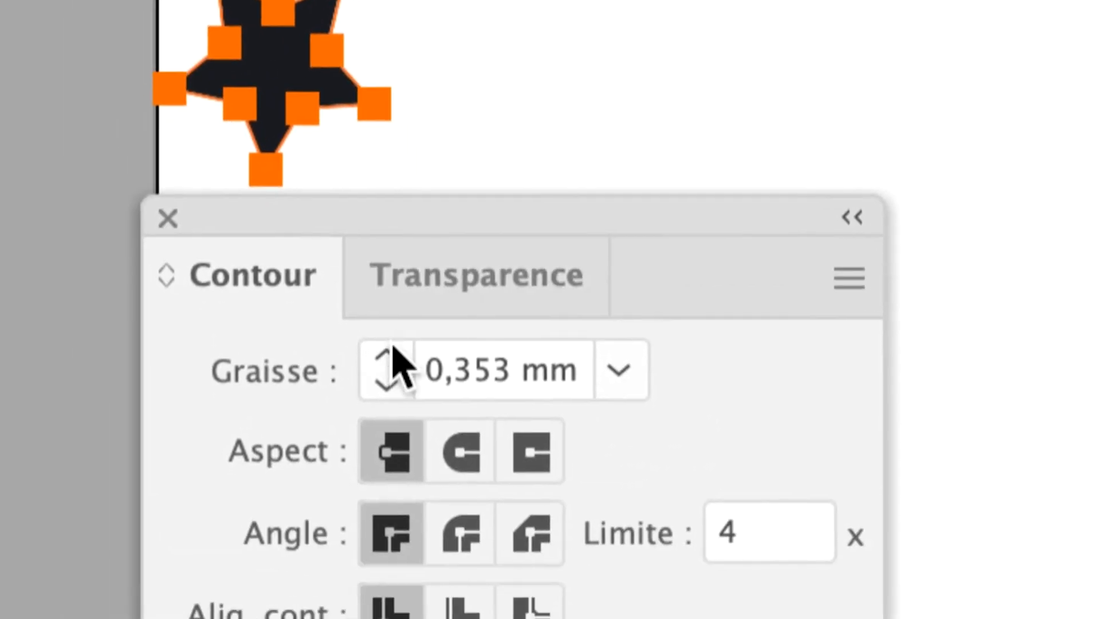
left_click(563, 309)
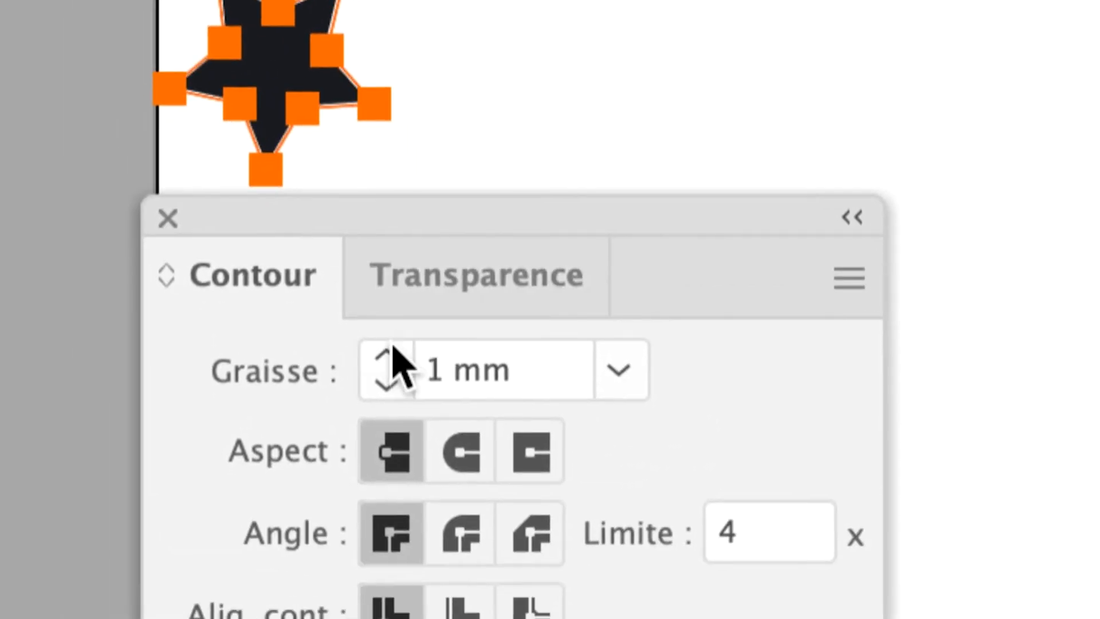
left_click(394, 349)
left_click(395, 351)
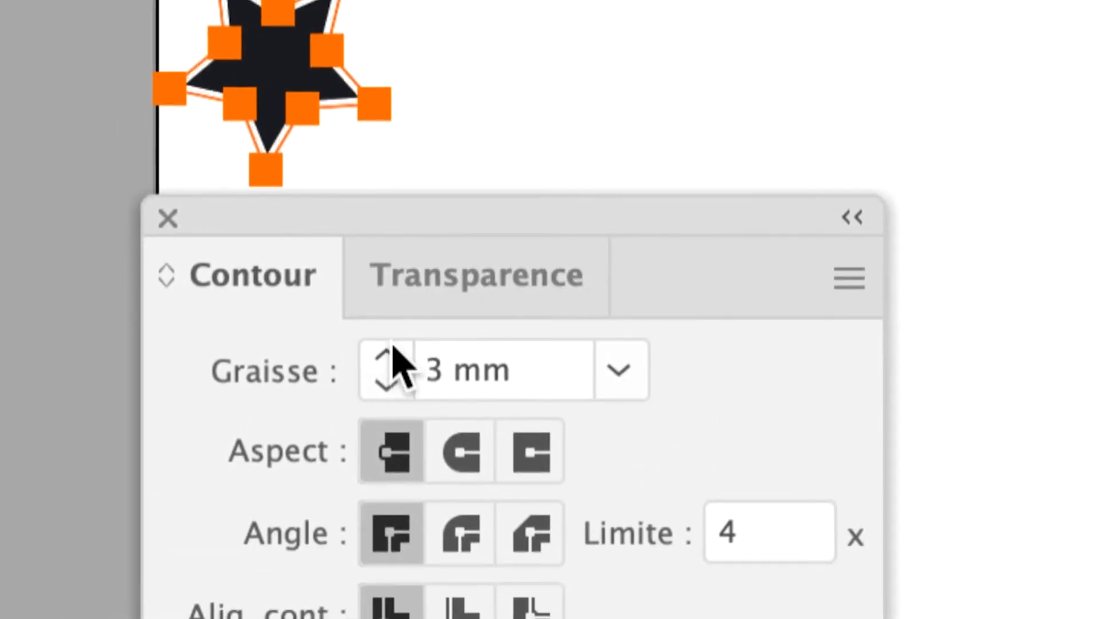
left_click(395, 351)
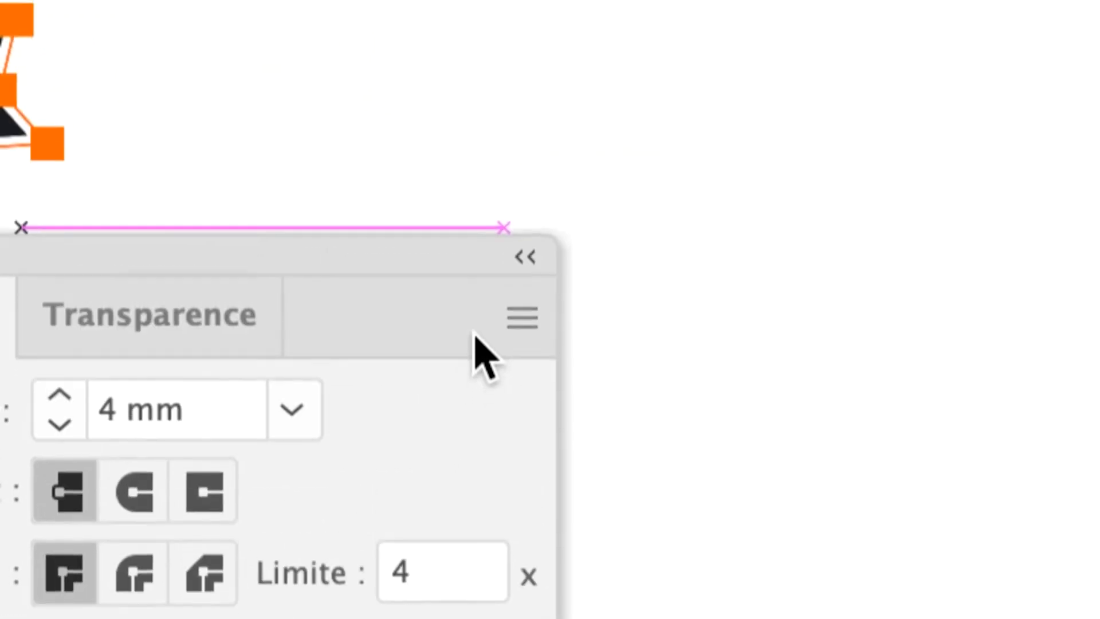
Step: Hide the additional Contour options and show them again
left_click(815, 260)
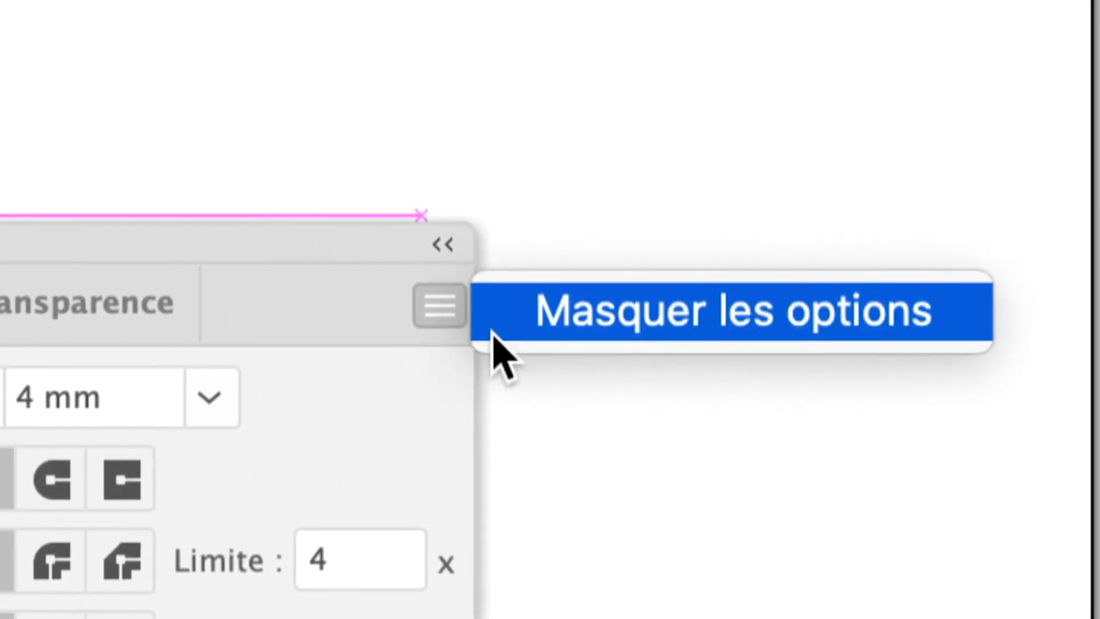
left_click(567, 323)
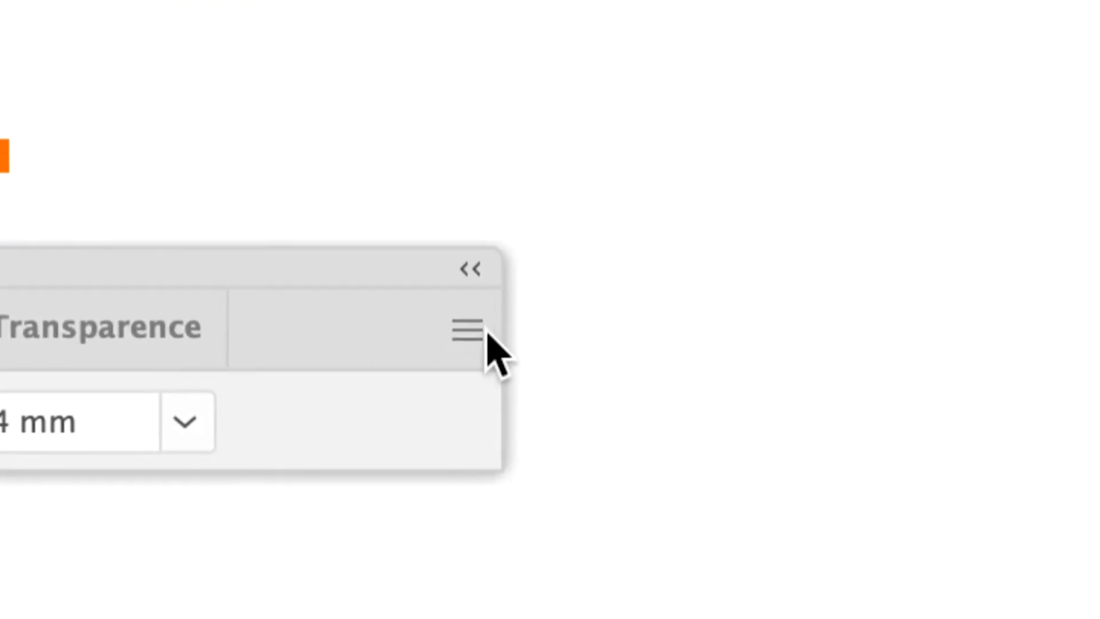
left_click(486, 337)
left_click(649, 359)
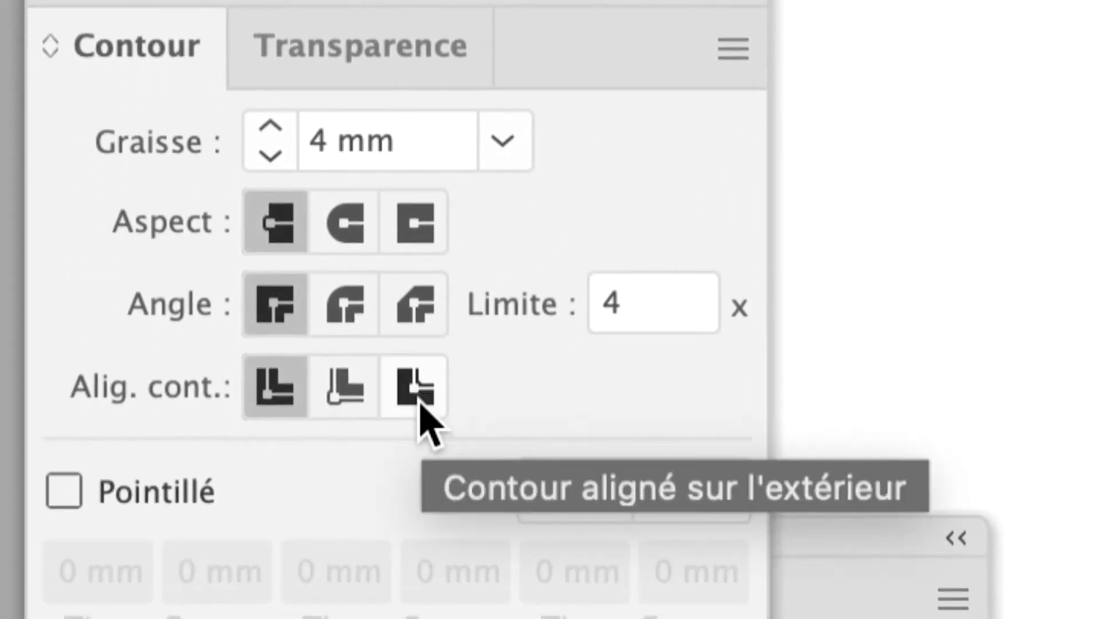
Step: Align the star's stroke to the outside with a 4 mm weight, and move the Contour palette off the artboard
left_click(418, 395)
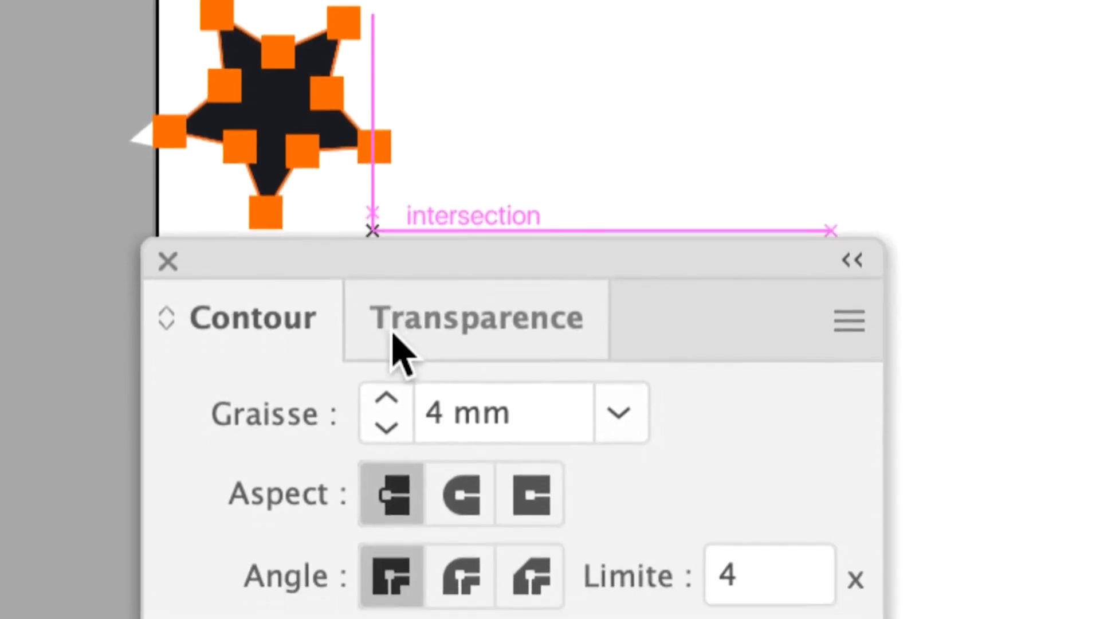
left_click(392, 344)
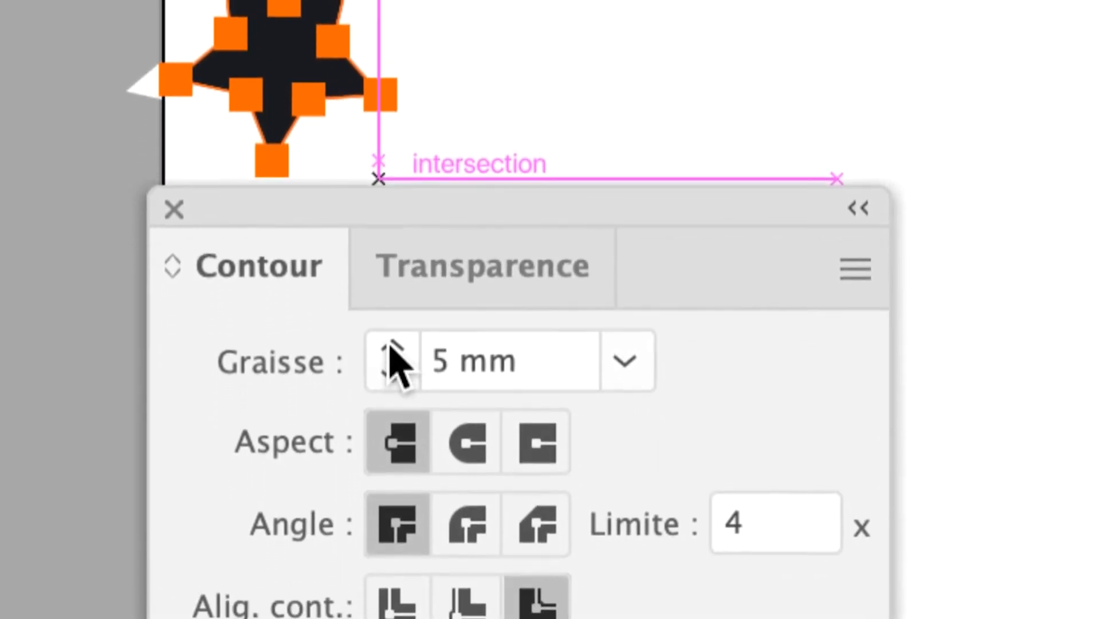
left_click(392, 344)
left_click(390, 371)
left_click(391, 371)
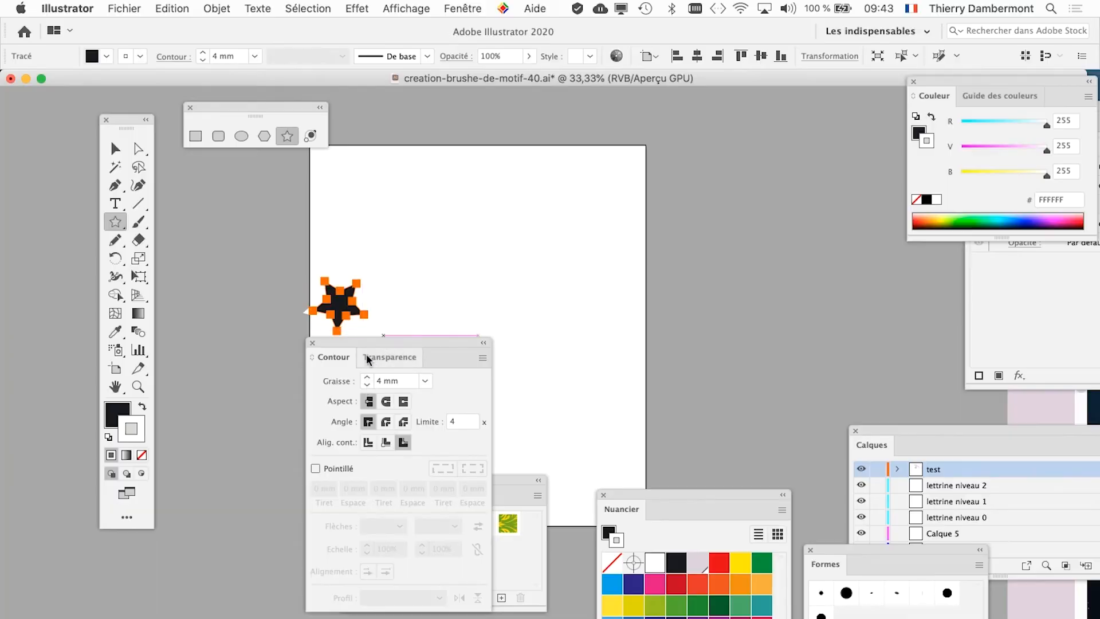
left_click_drag(363, 346, 709, 223)
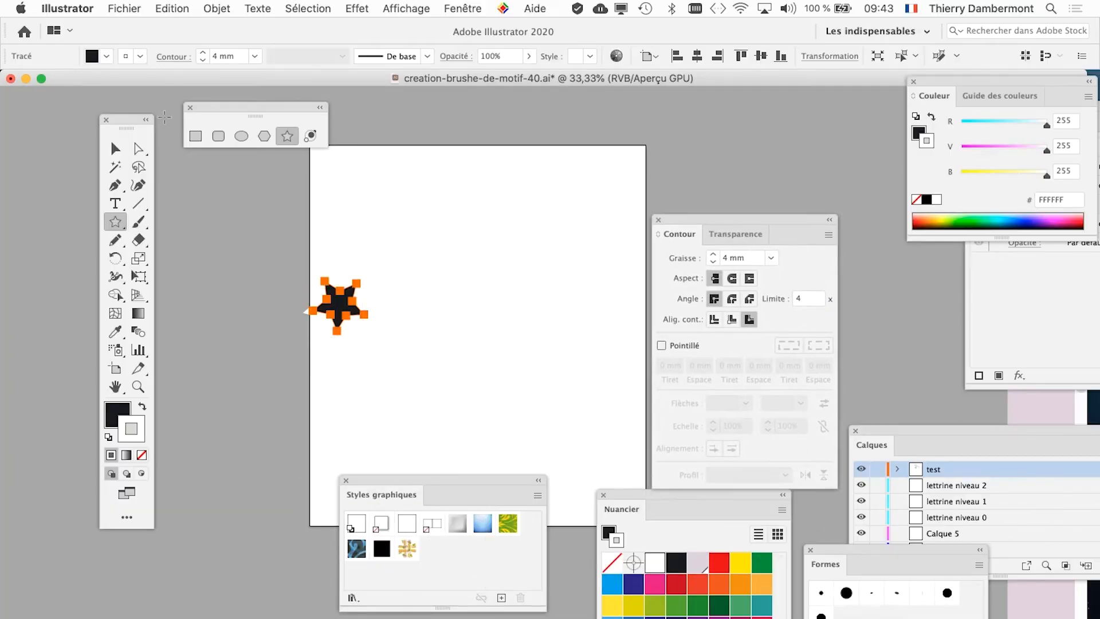
Step: Move the star out over the grey canvas and back inside the artboard, slightly in from its left edge
left_click(117, 152)
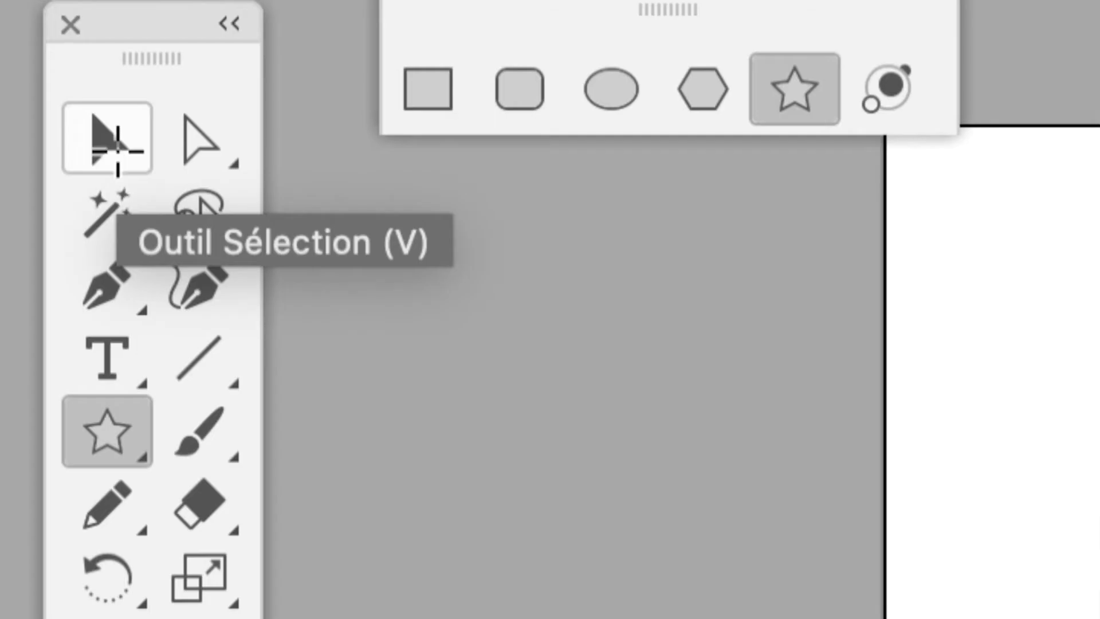
left_click(115, 150)
left_click_drag(496, 445, 91, 435)
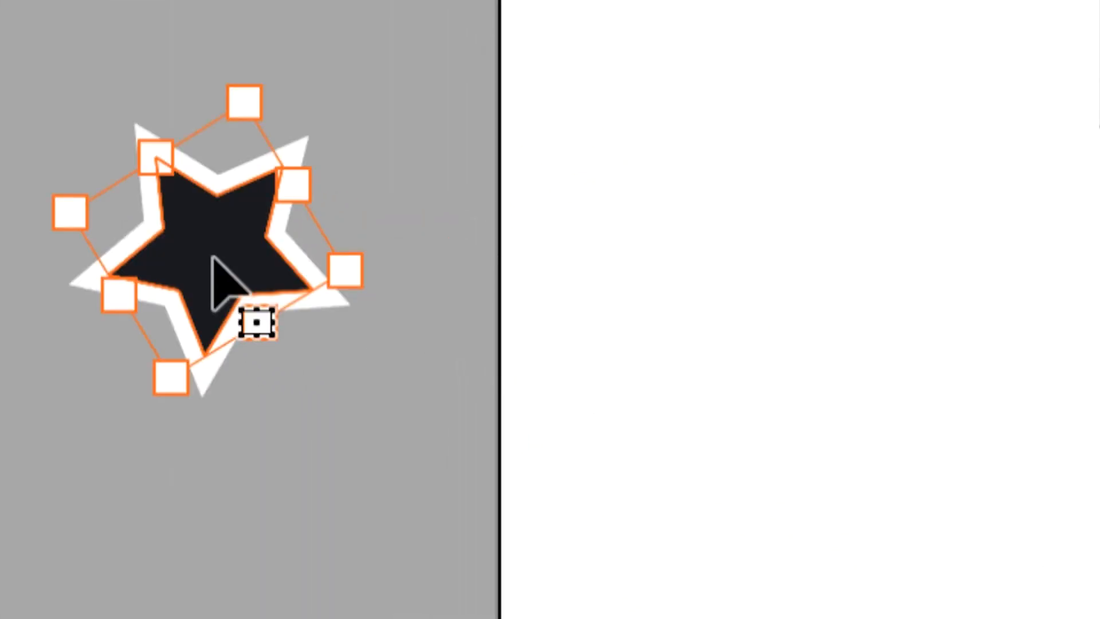
left_click_drag(216, 252, 338, 261)
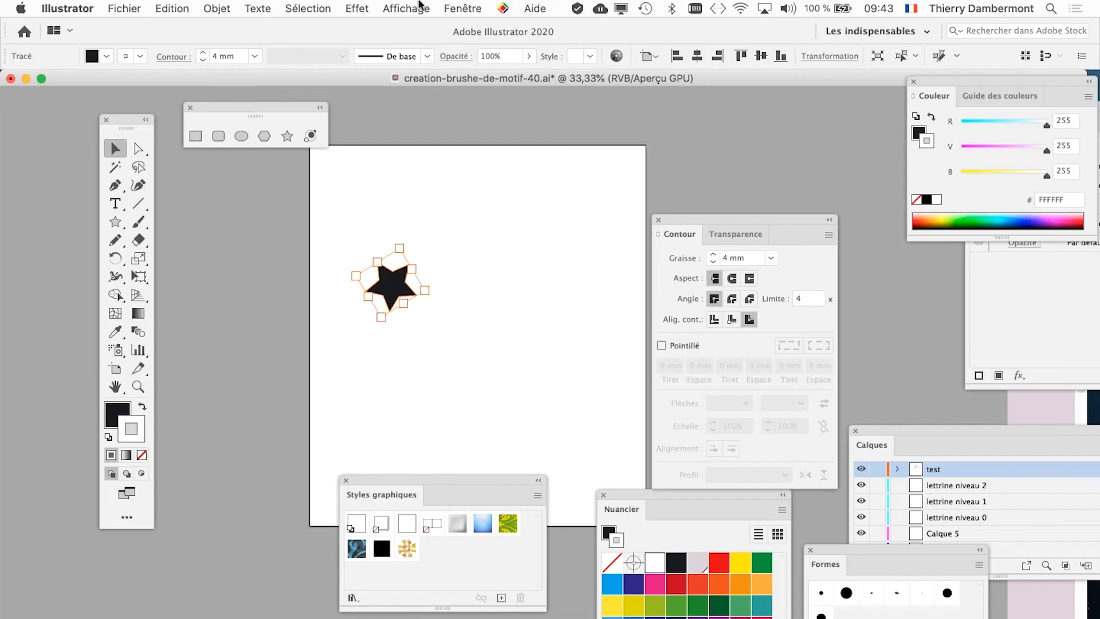
Step: Show the transparency grid, examine the star's white outline up close against it, and hide the grid
left_click(425, 7)
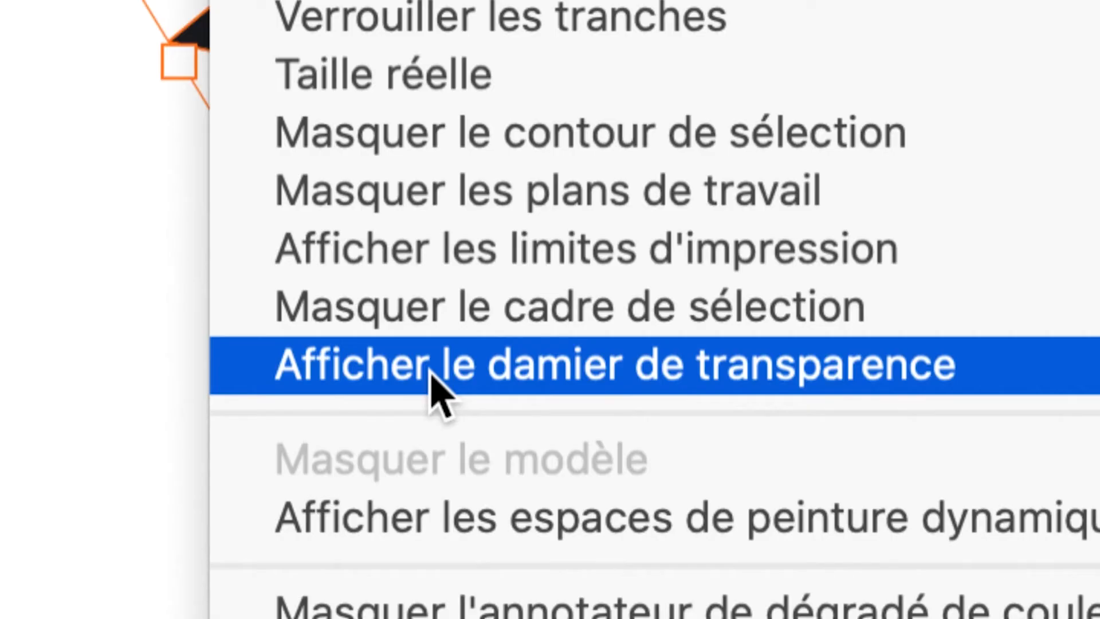
left_click(433, 378)
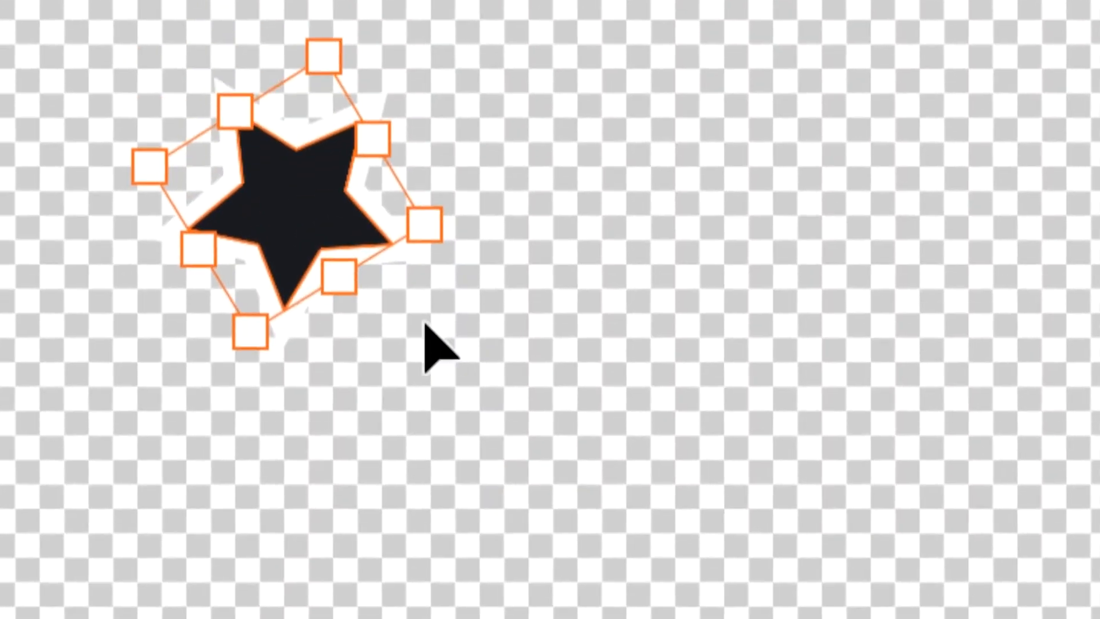
scroll(421, 311, "up", 5)
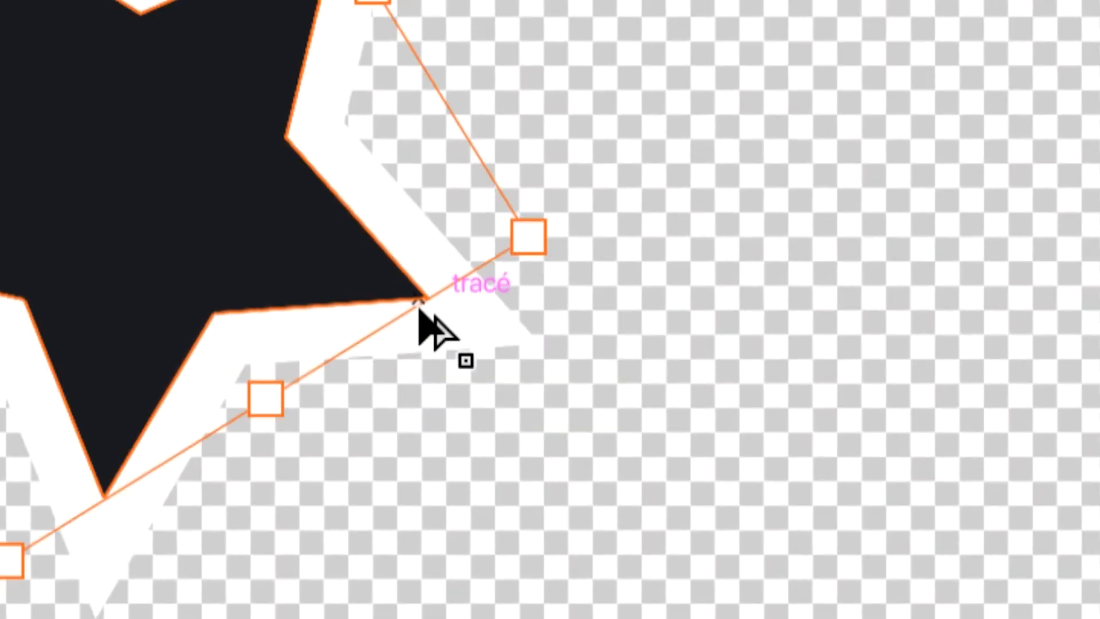
scroll(418, 308, "down", 5)
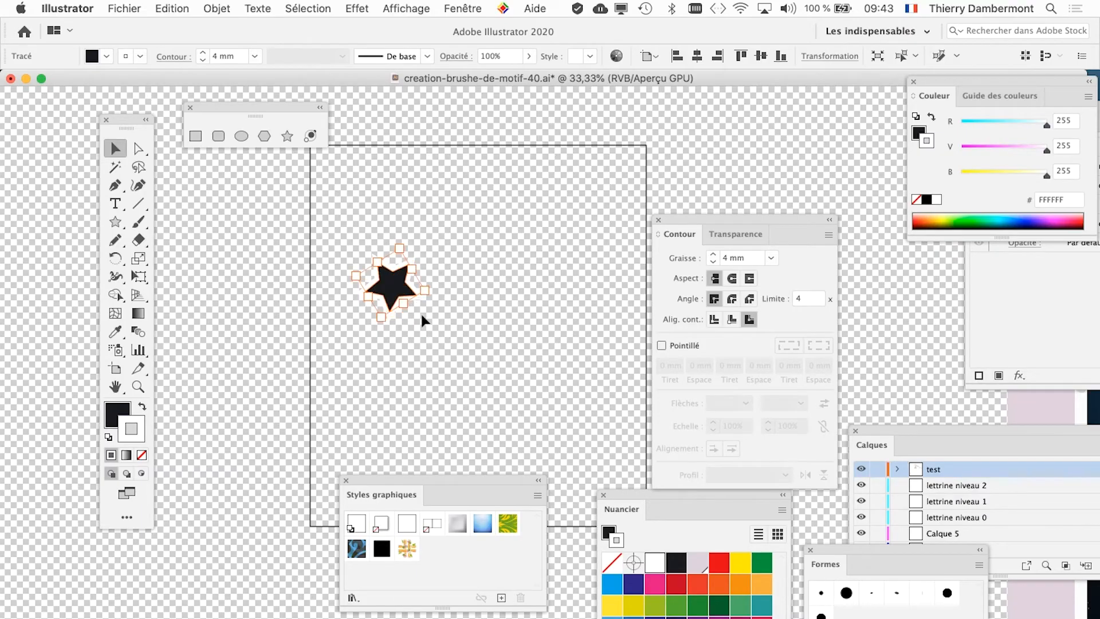
left_click(387, 7)
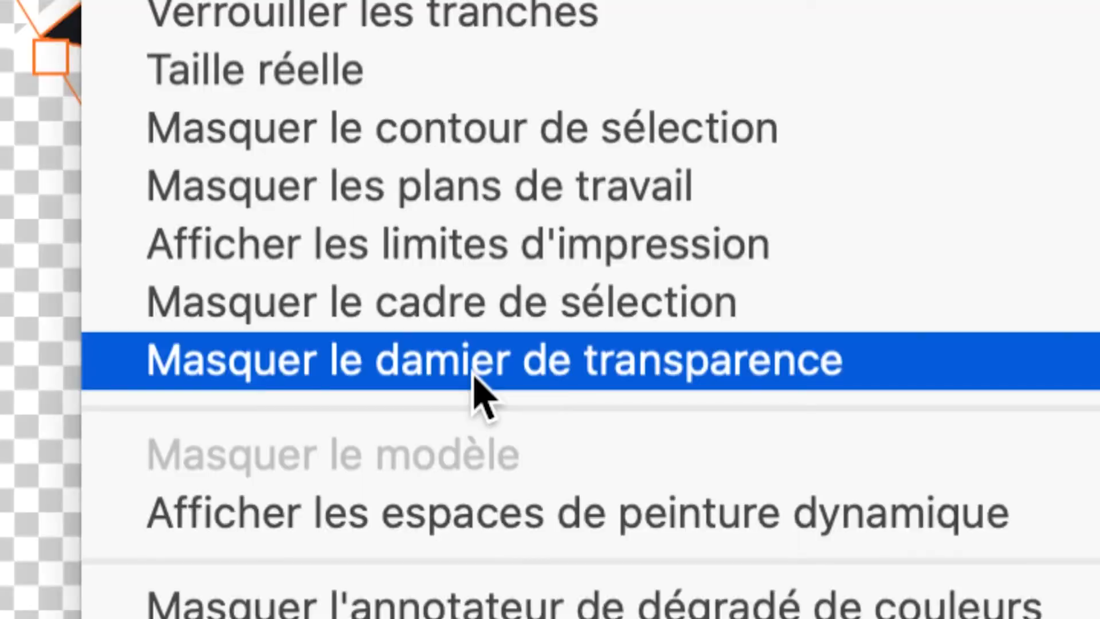
left_click(473, 373)
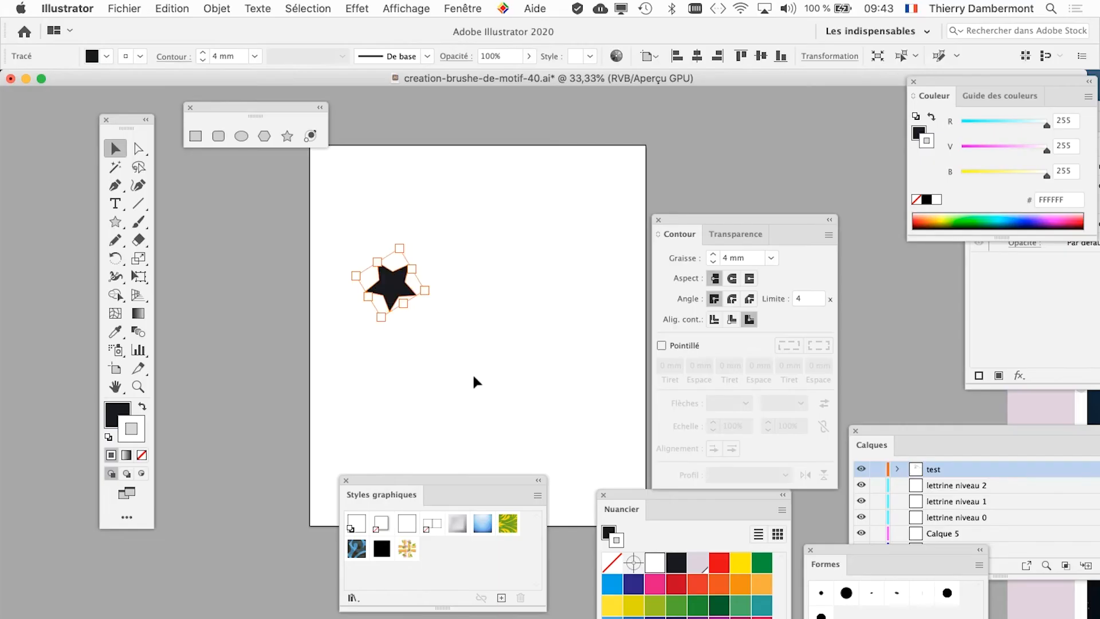
Step: Move the Contour palette below the toolbox, clear of the artboard with the pink background
scroll(469, 370, "down", 1)
scroll(468, 369, "up", 1)
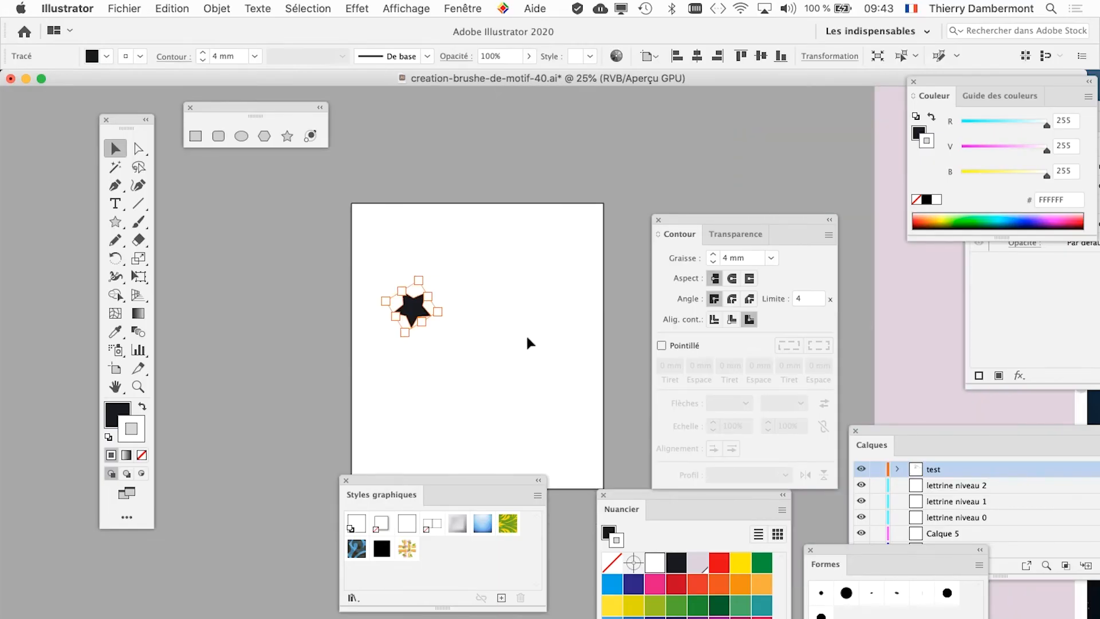
scroll(521, 344, "down", 1)
left_click_drag(519, 343, 376, 328)
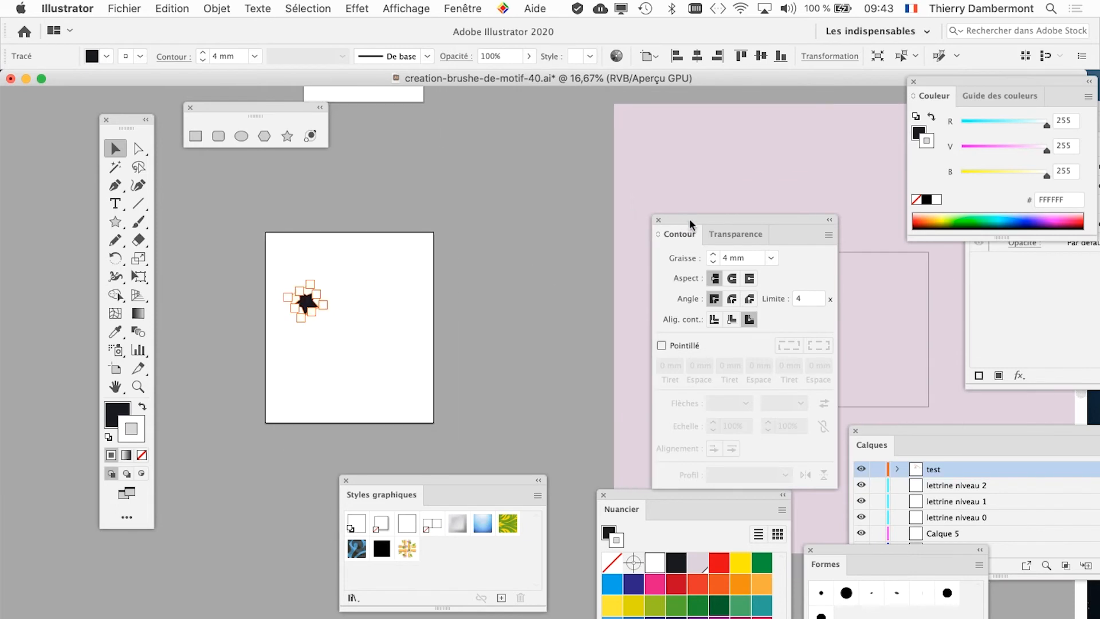
left_click_drag(691, 223, 140, 565)
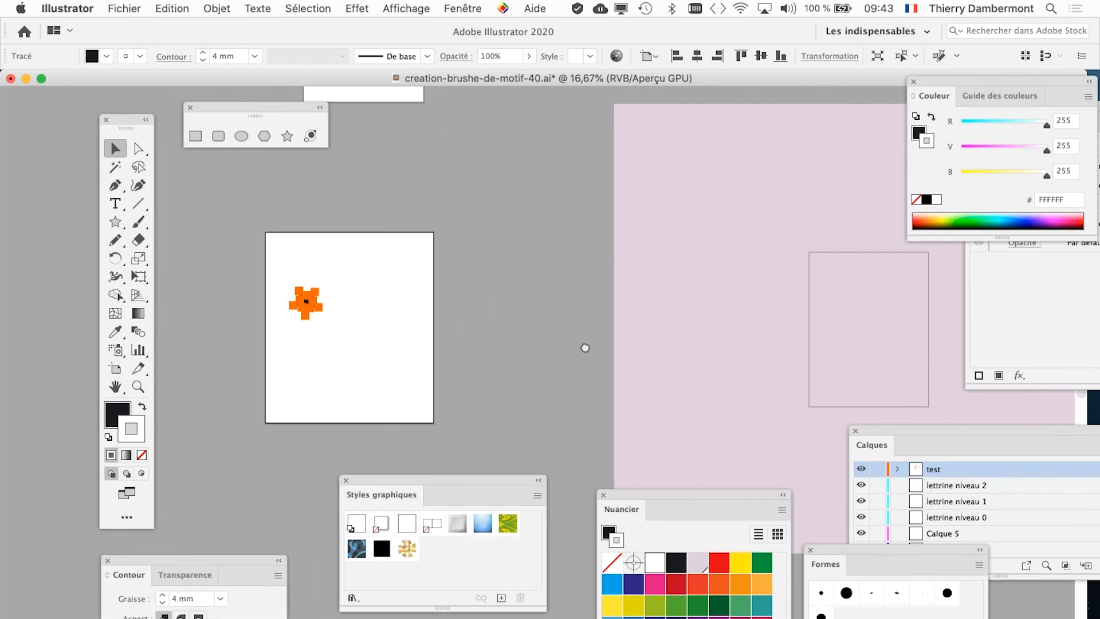
Step: Move the star from the white artboard onto the pink-background artboard, just inside its left edge
left_click_drag(585, 346, 503, 315)
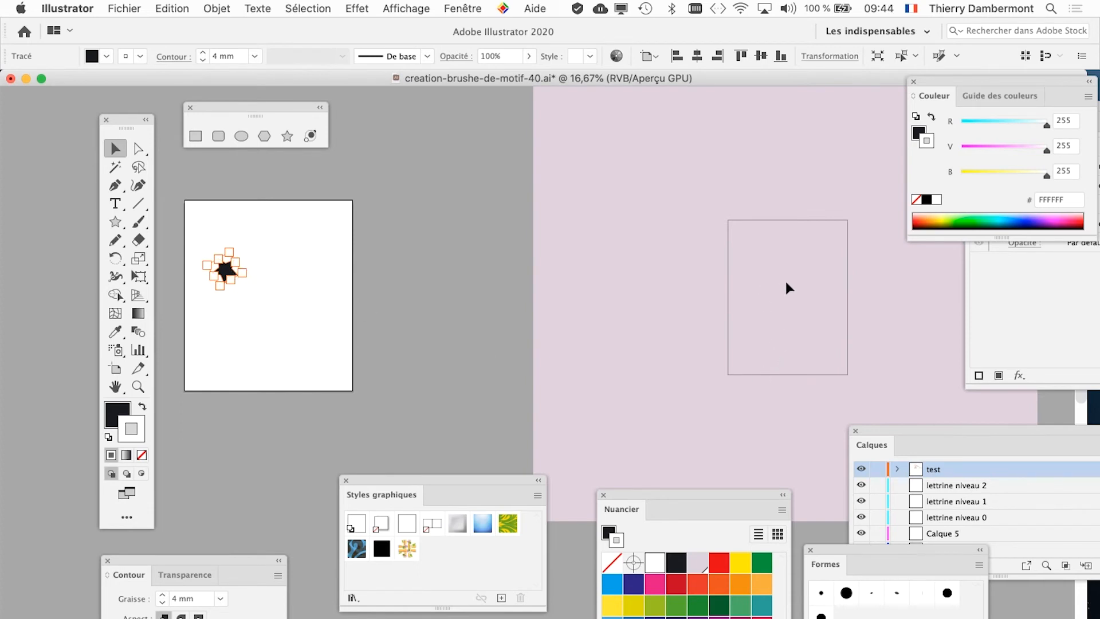
scroll(789, 288, "down", 1)
left_click_drag(783, 287, 583, 277)
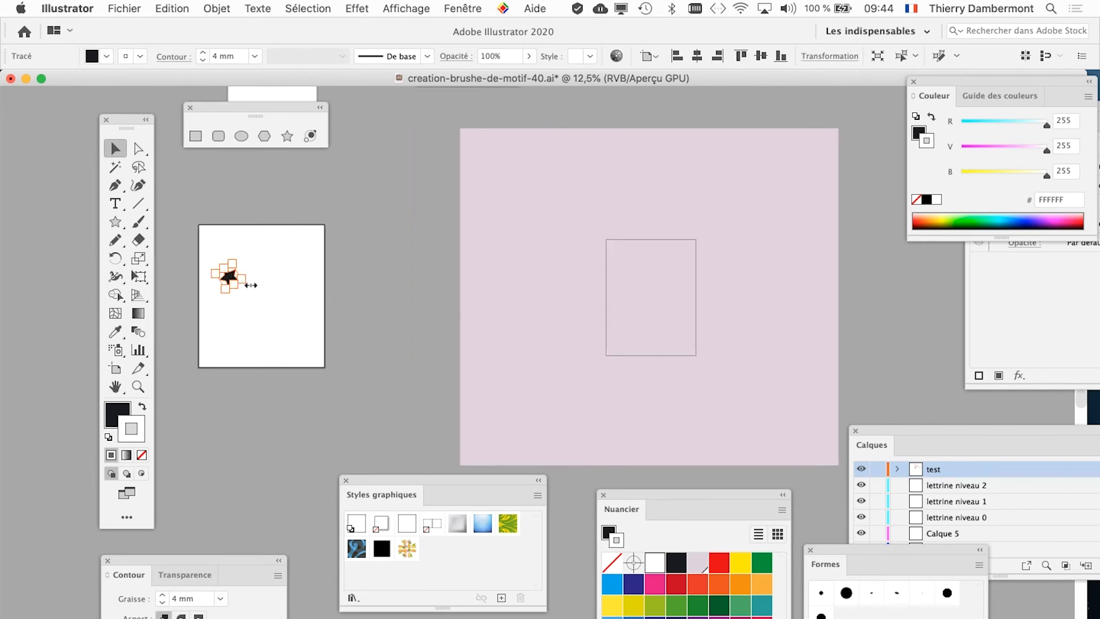
scroll(220, 286, "up", 2)
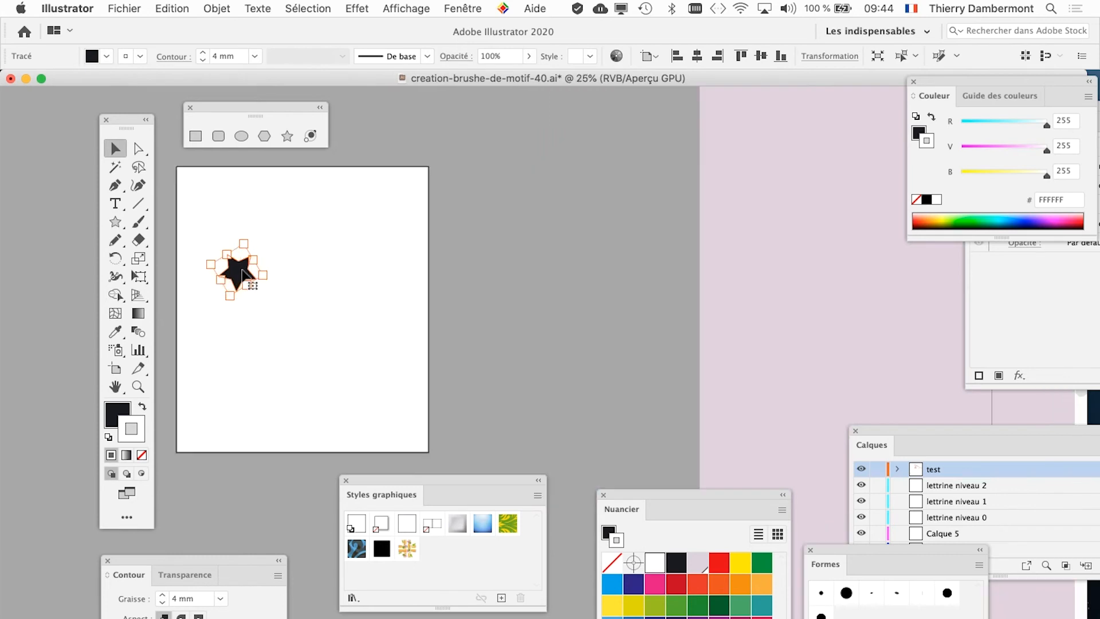
left_click_drag(241, 269, 862, 314)
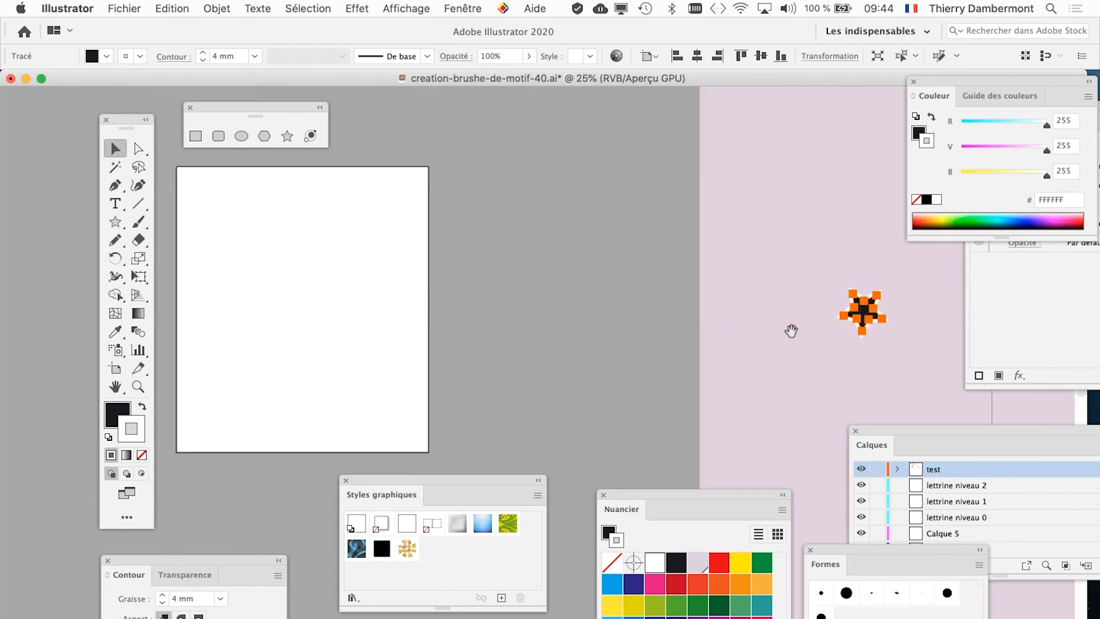
left_click_drag(791, 330, 286, 319)
left_click_drag(344, 292, 496, 295)
scroll(513, 291, "up", 3)
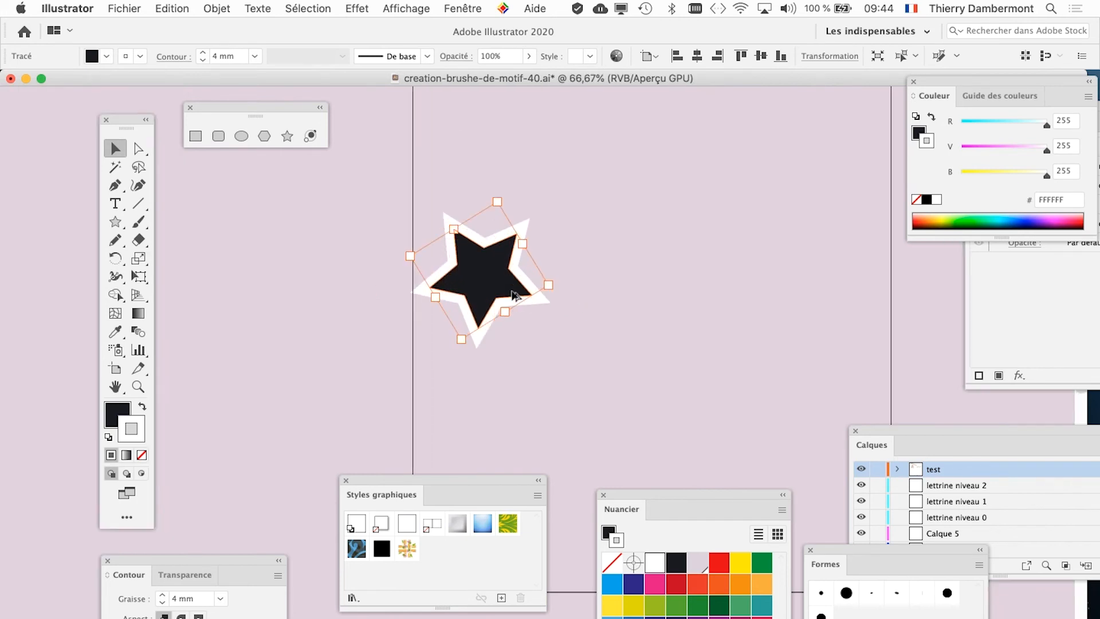
left_click_drag(397, 273, 215, 284)
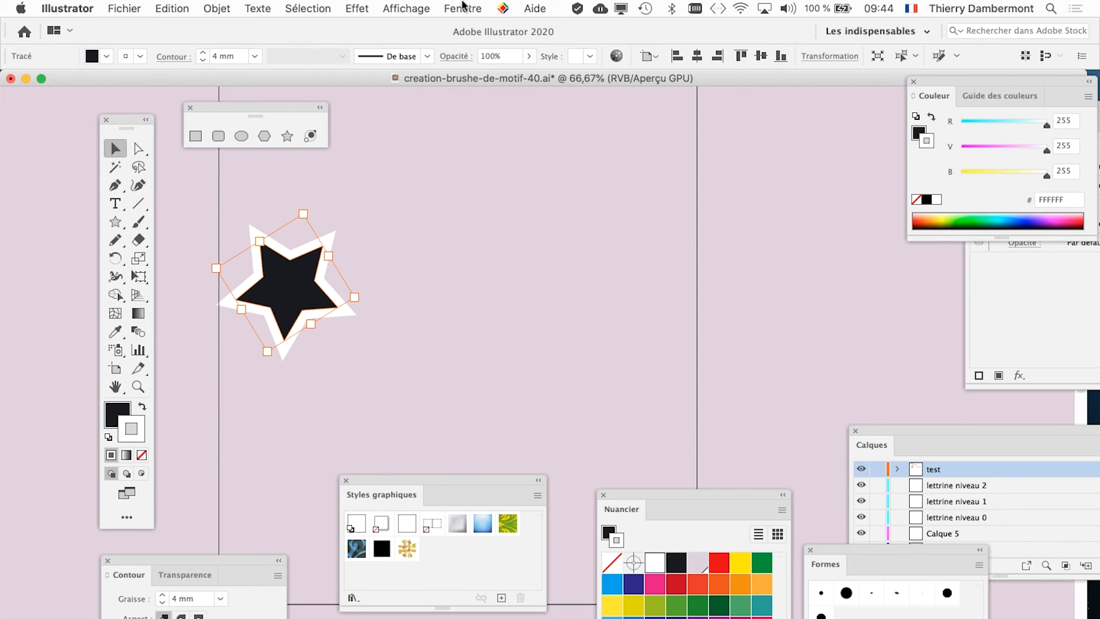
left_click_drag(284, 270, 297, 268)
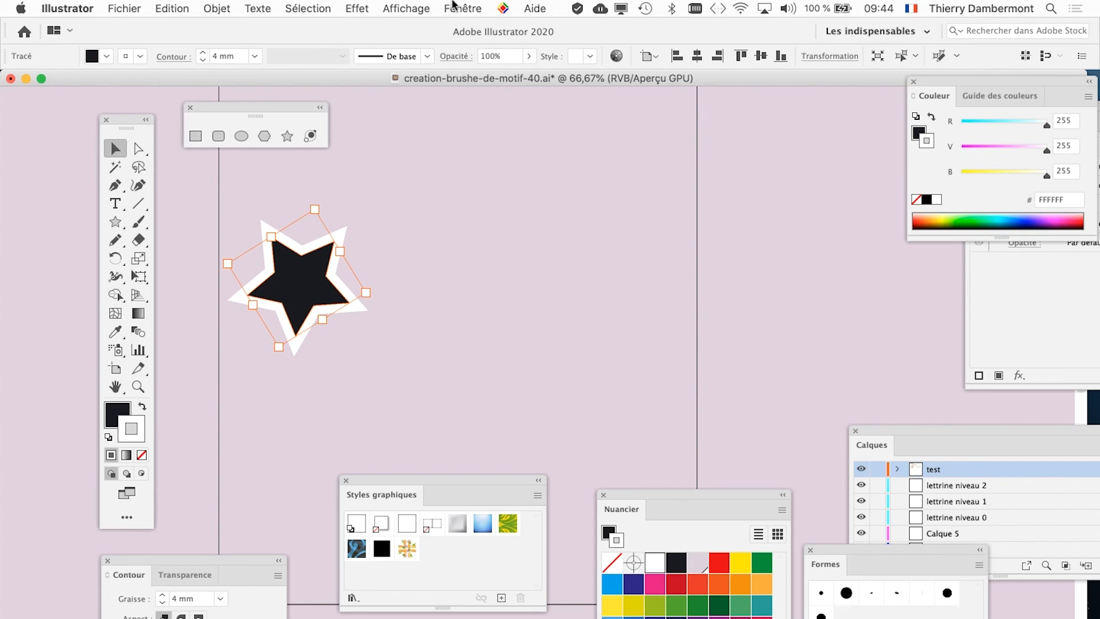
Step: Bring the Calques palette next to the star and enlarge it to show the full layer list
left_click(456, 7)
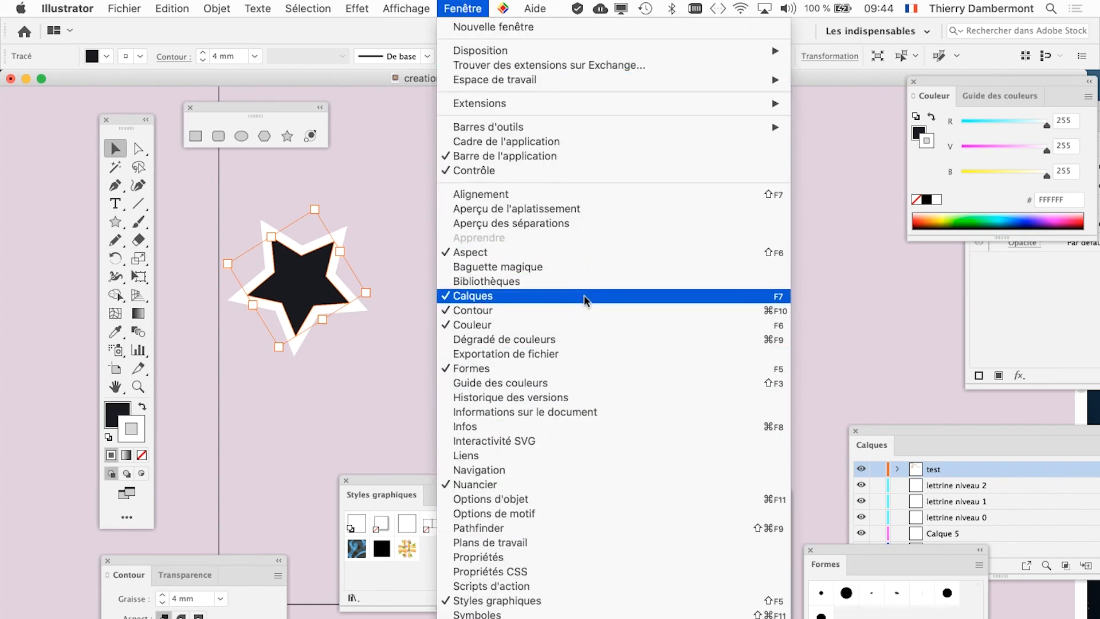
left_click(891, 434)
left_click_drag(891, 434, 473, 92)
left_click_drag(732, 236, 679, 360)
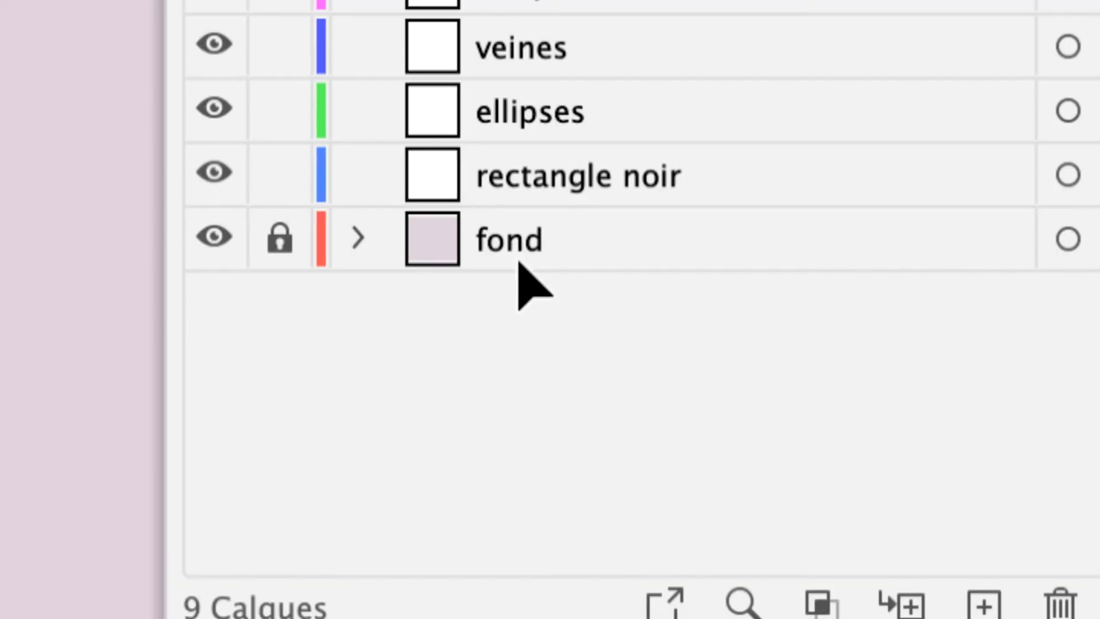
Step: Expand the locked fond layer to view its contents, collapse it again, and make it the active layer
left_click(518, 262)
left_click(358, 238)
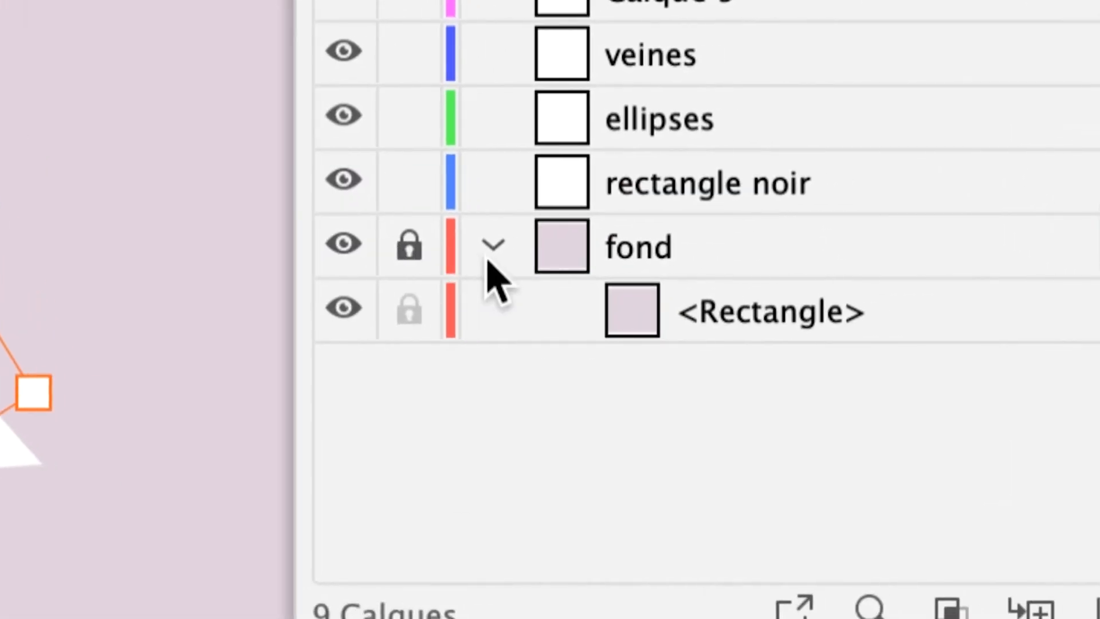
left_click(493, 252)
left_click(659, 250)
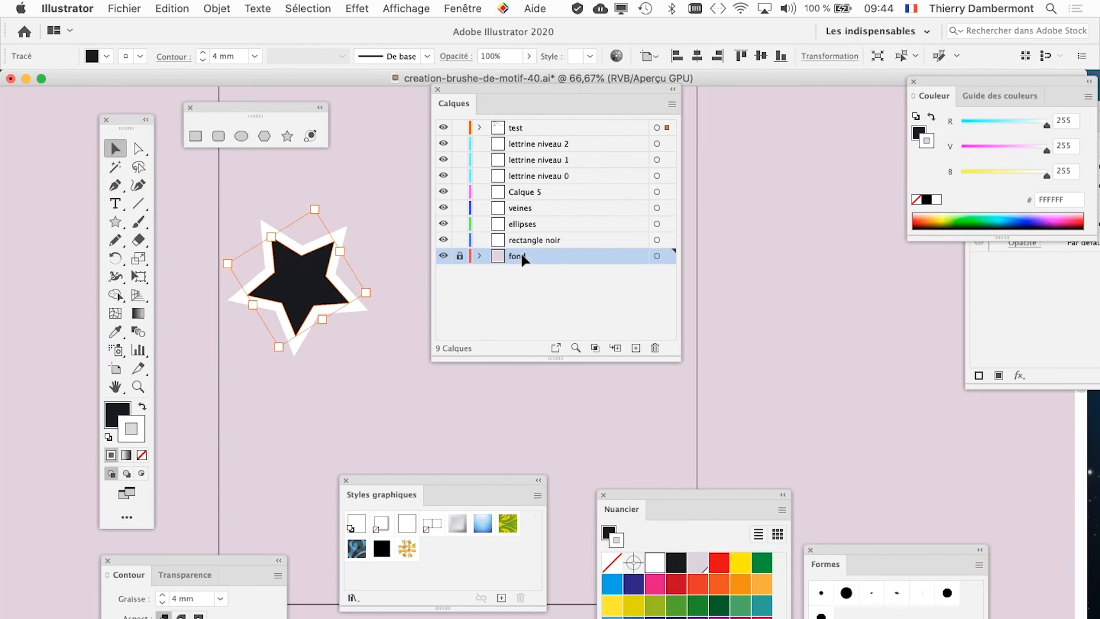
Step: Move the Calques palette away from the star, over the edge of the Nuancier palette, and view the star up close
left_click_drag(483, 94, 782, 264)
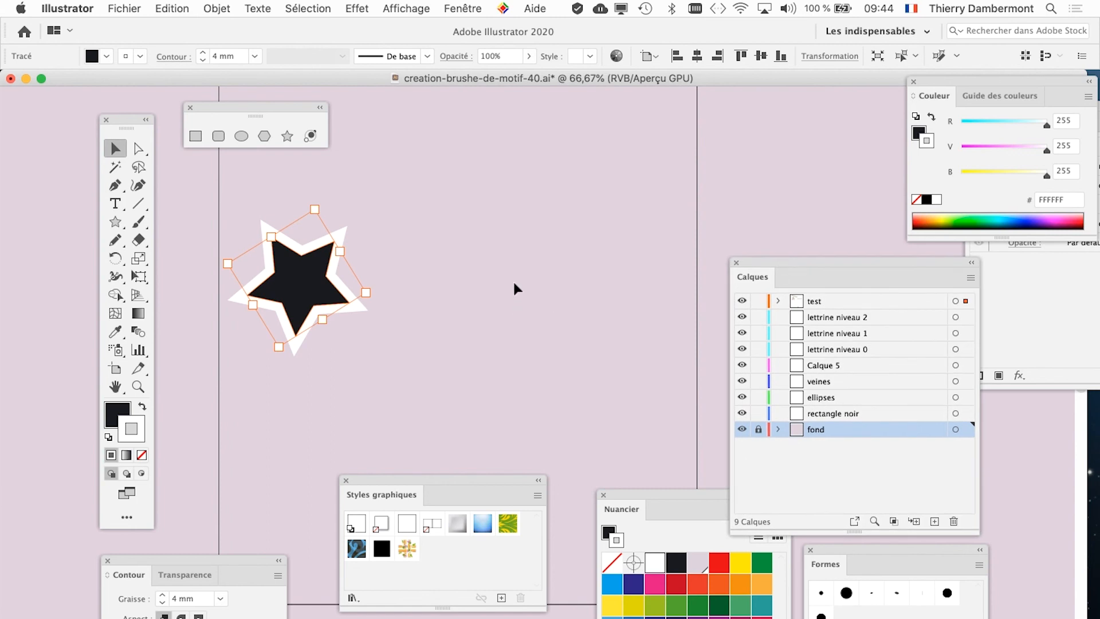
scroll(517, 285, "down", 1)
scroll(521, 279, "down", 1)
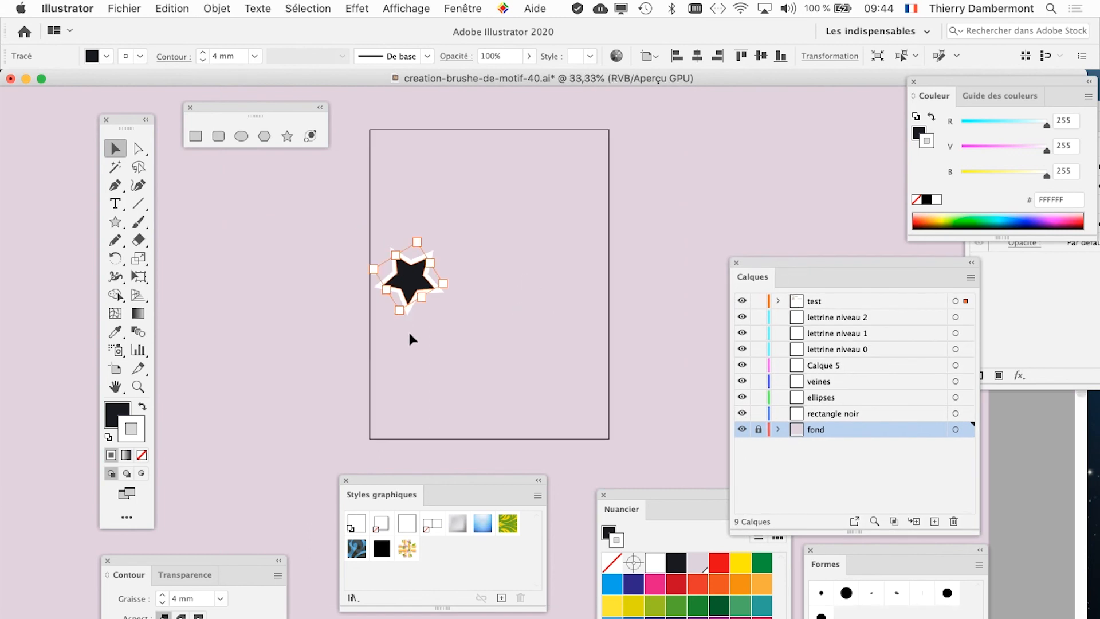
scroll(424, 287, "up", 2)
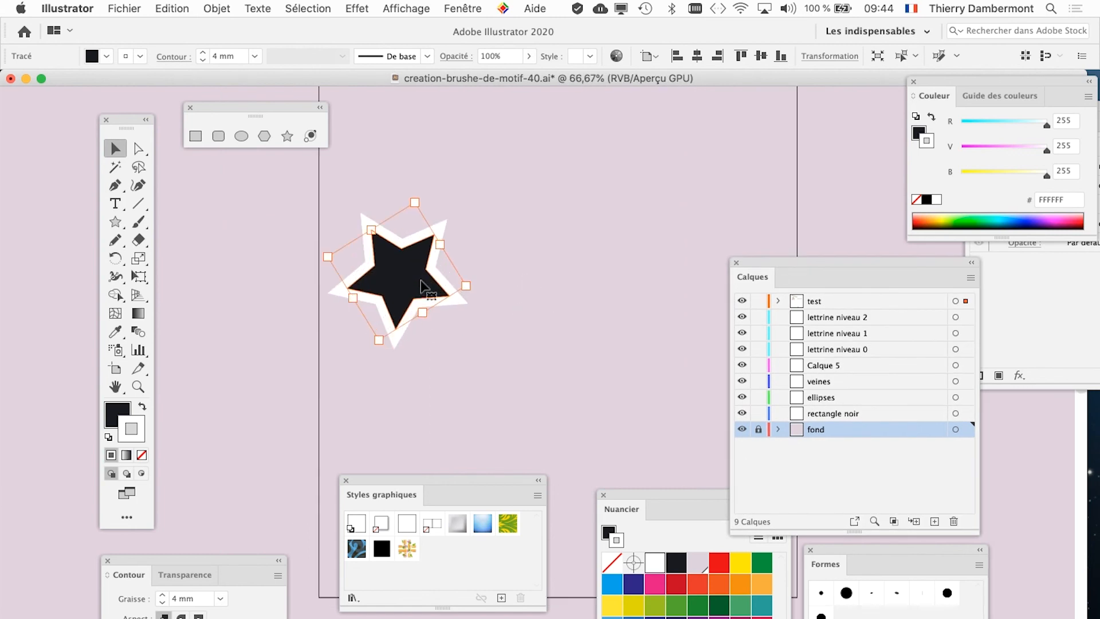